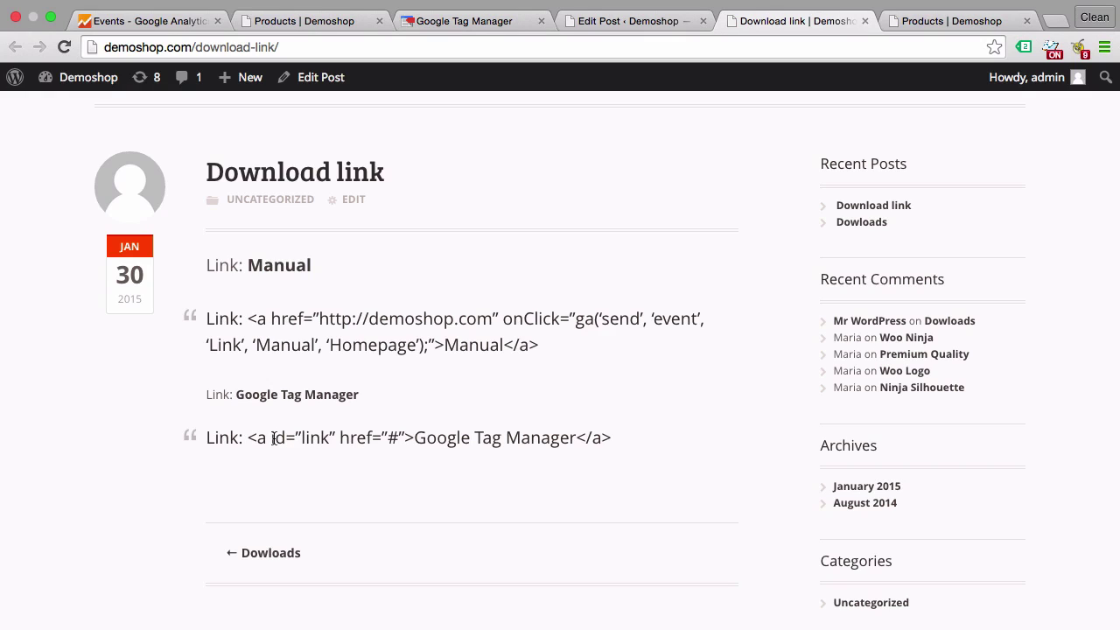
Note the link's id attribute in the code sample, then open the demoshop.com container in Tag Manager
drag(273, 437, 335, 434)
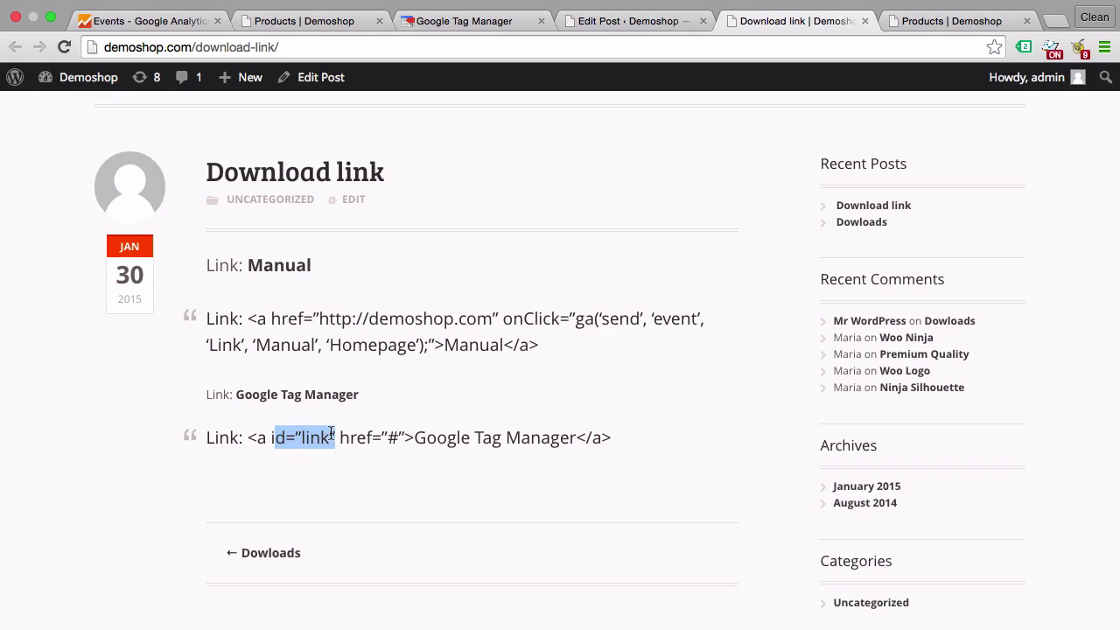
click(334, 434)
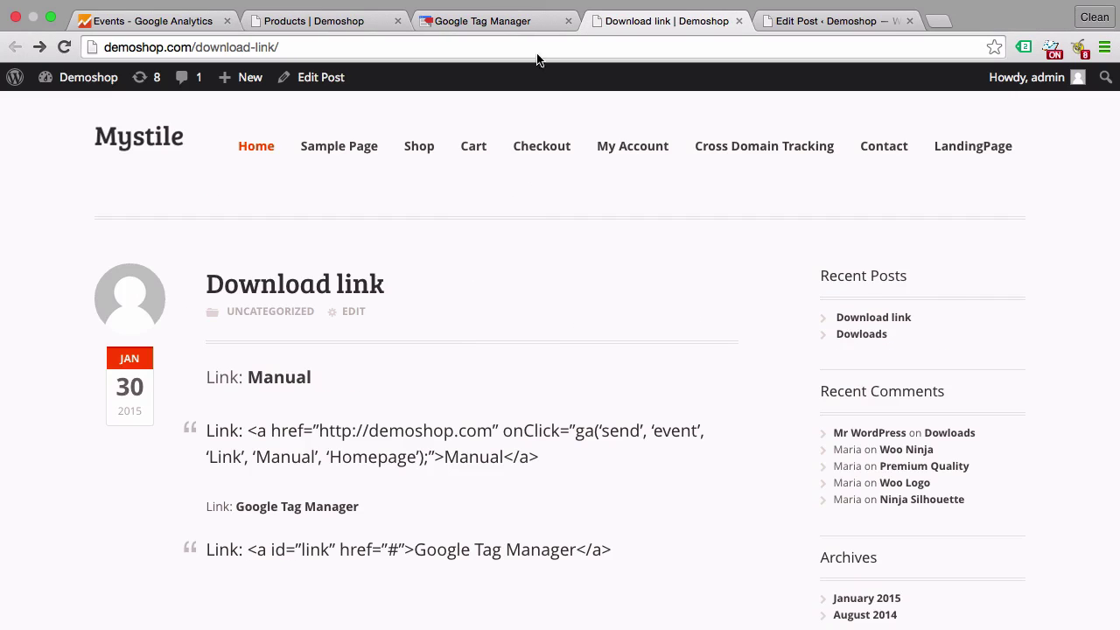
click(506, 24)
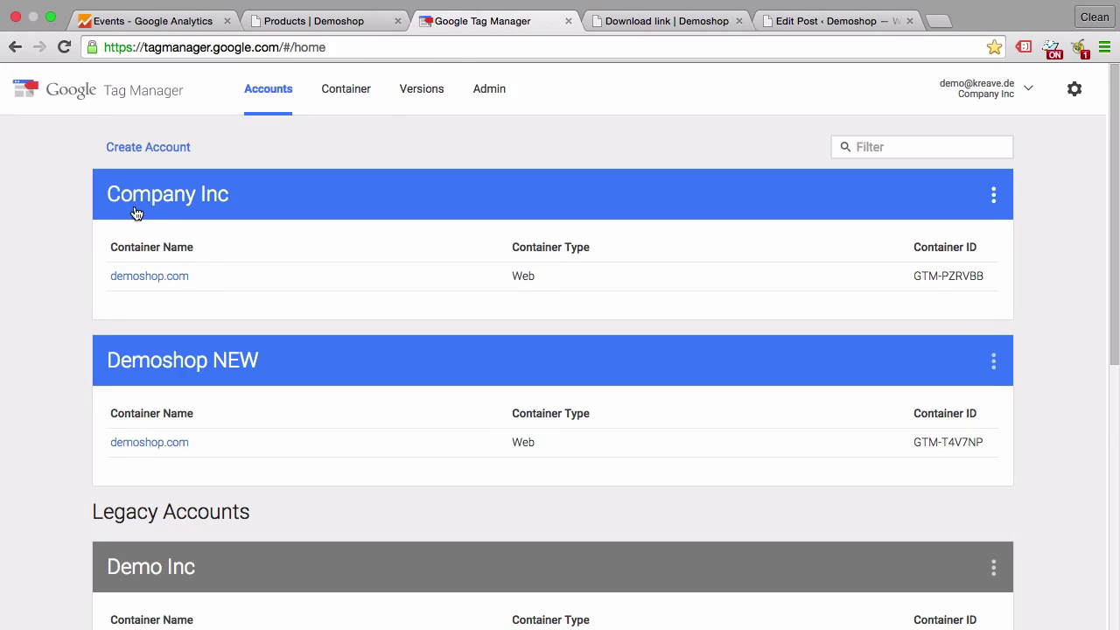
click(137, 278)
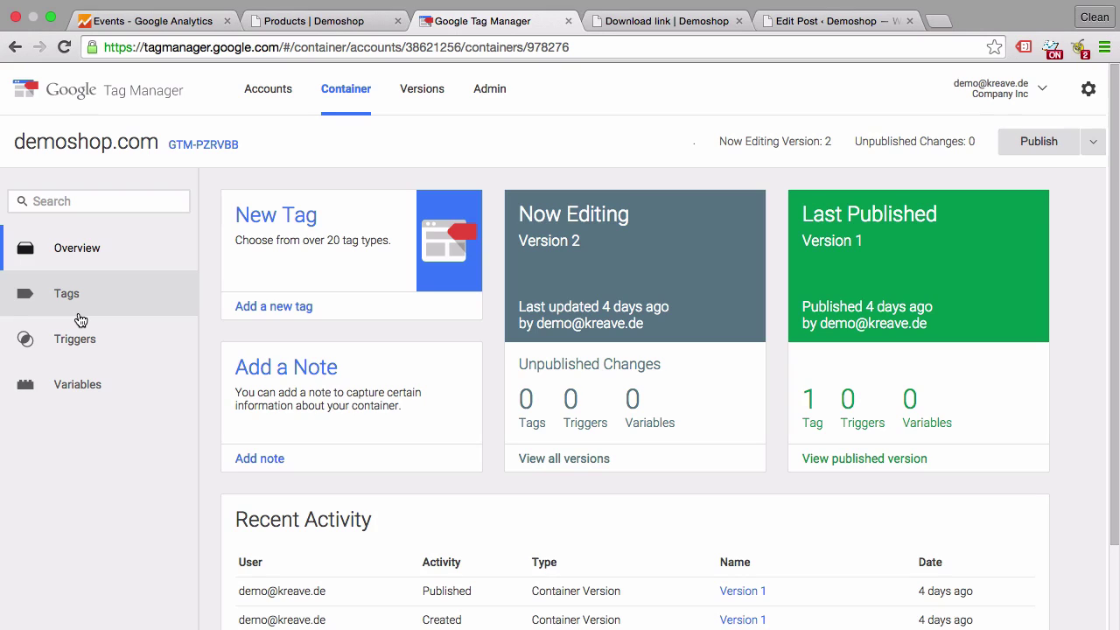
Start a new tag of type Google Analytics – Universal Analytics
click(278, 312)
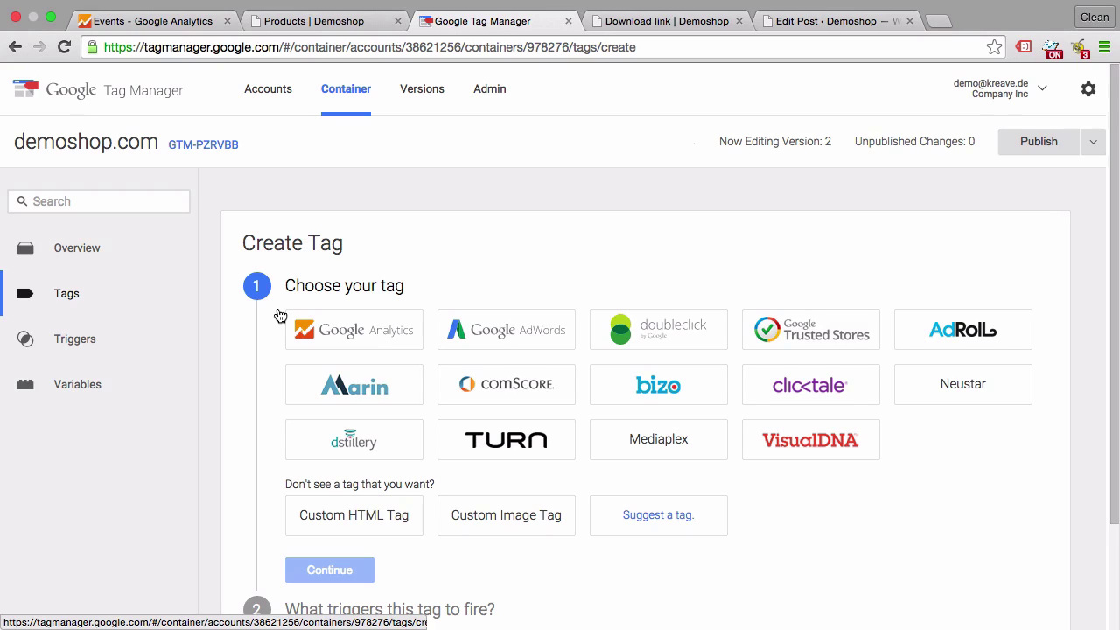
click(390, 343)
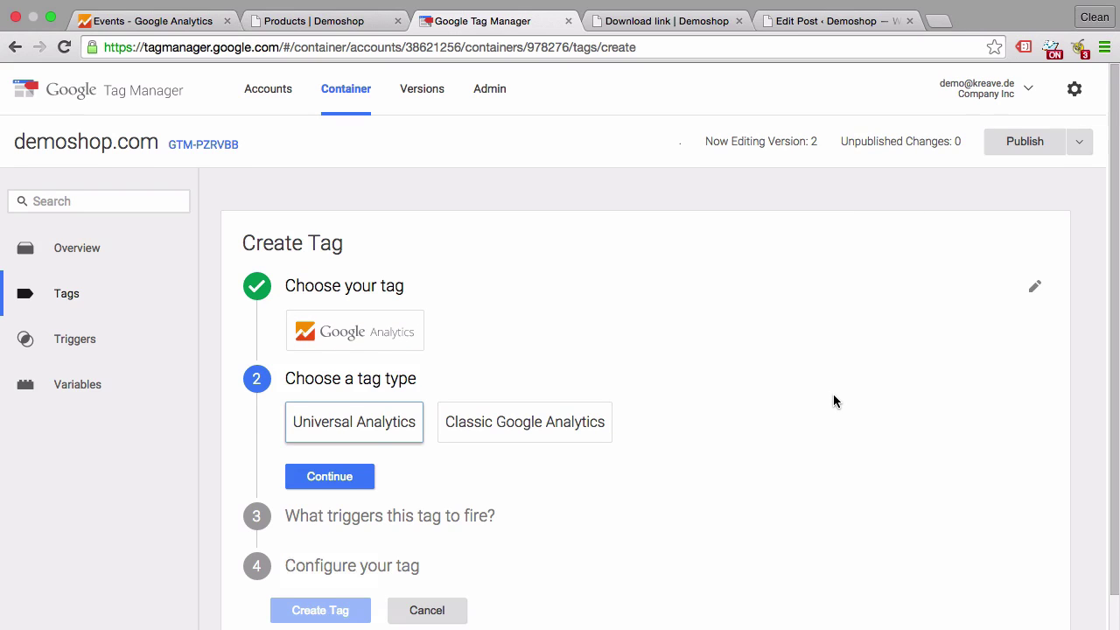
scroll(834, 401, down, 1)
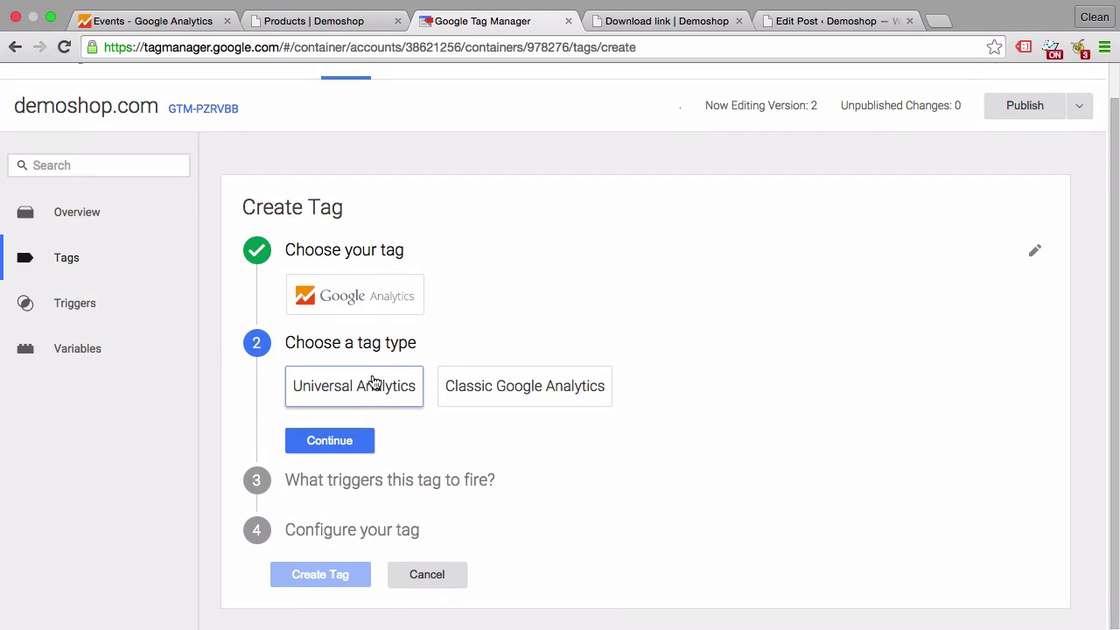
click(342, 398)
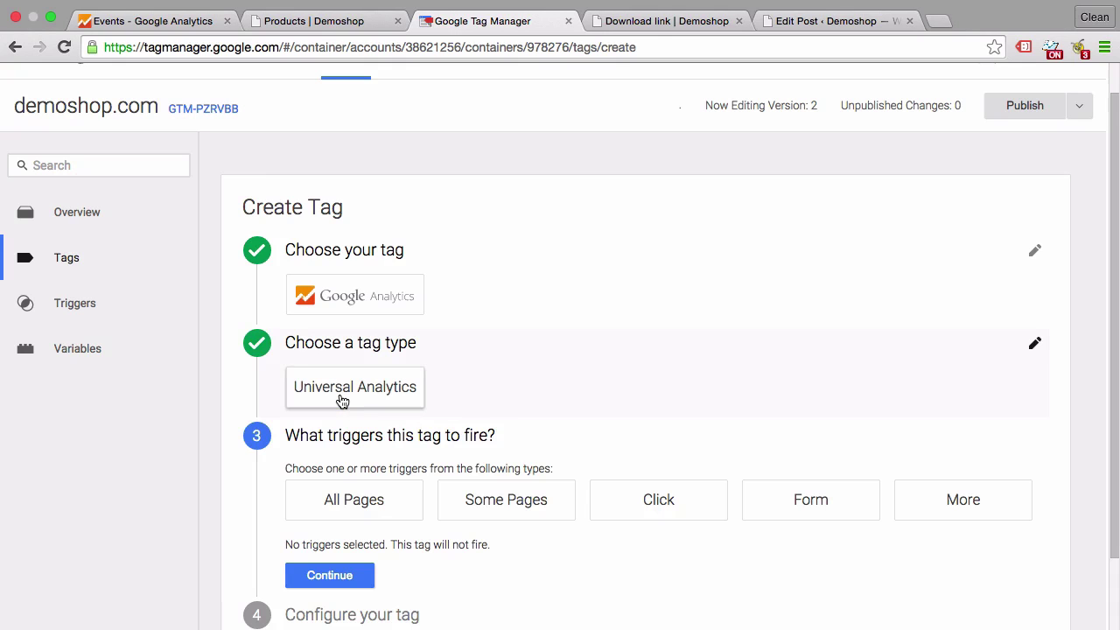
scroll(257, 473, down, 2)
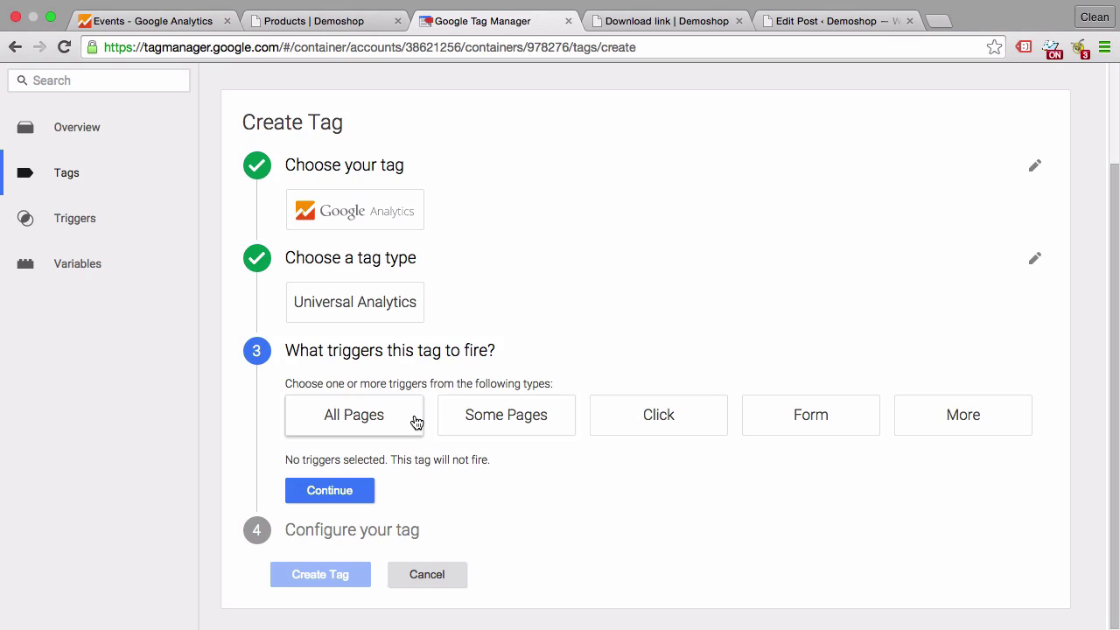
Create a new trigger named 'Link Click' with trigger type Link Click
click(660, 433)
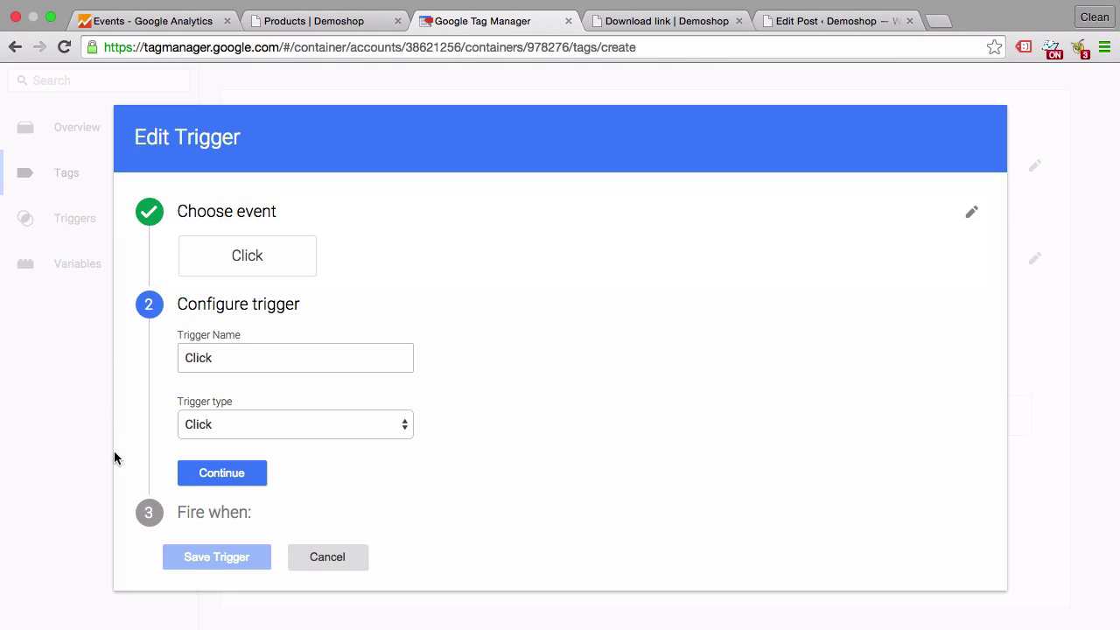
click(187, 361)
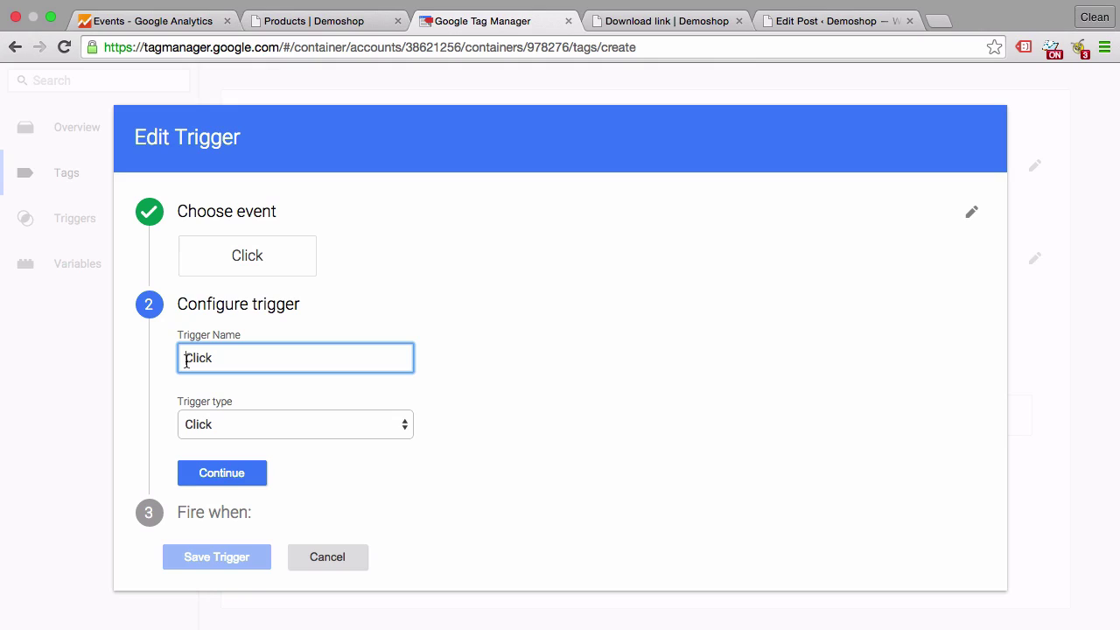
text(Link)
click(188, 430)
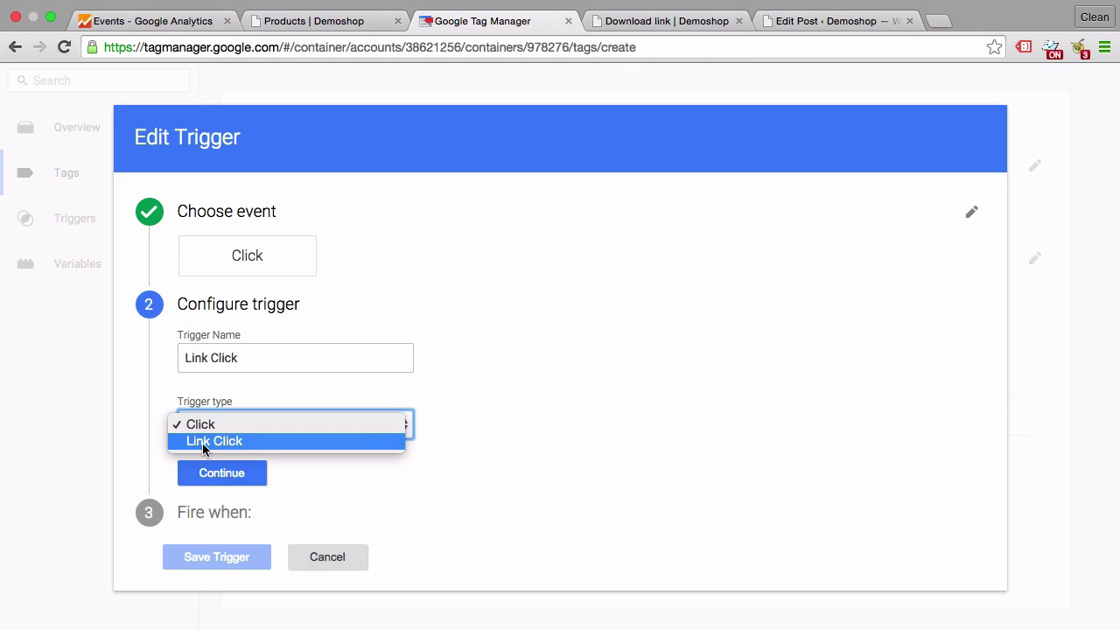
click(214, 441)
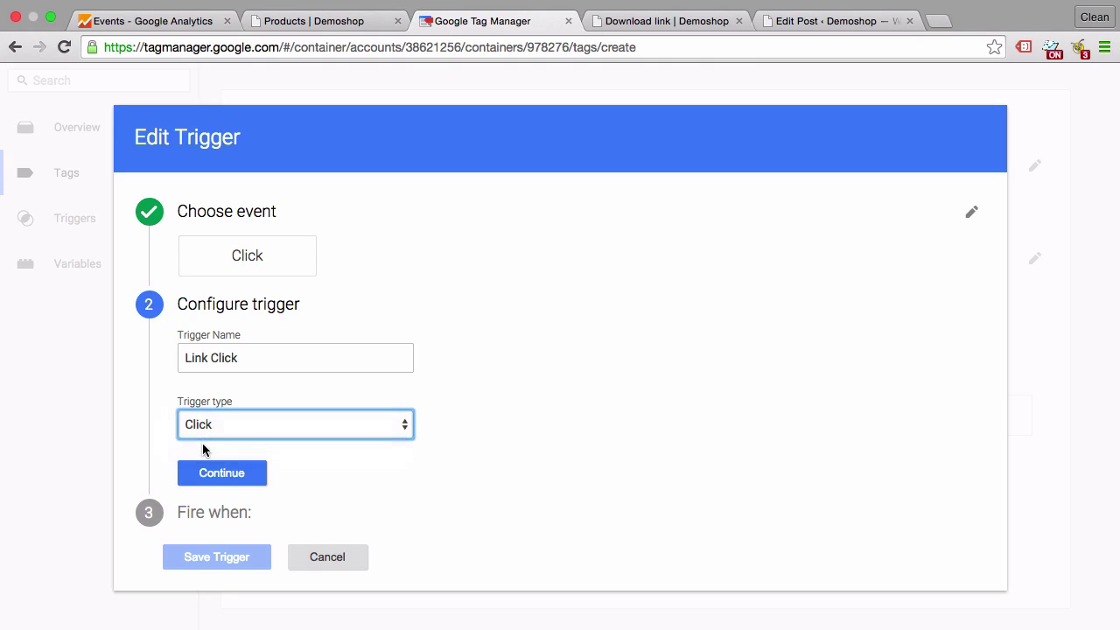
scroll(154, 456, down, 3)
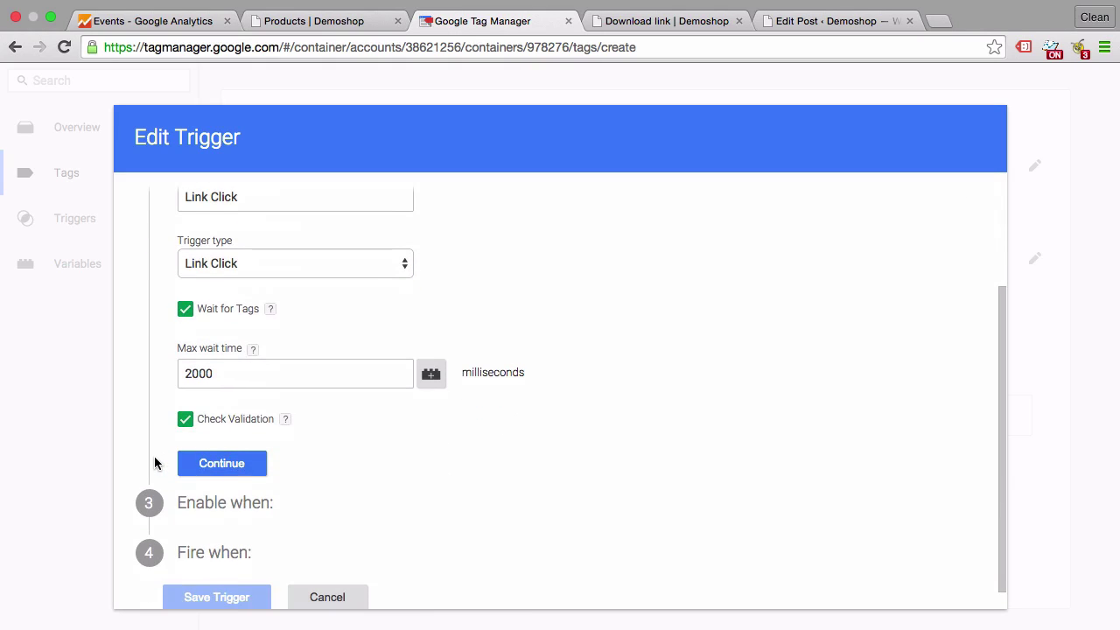
Enable the trigger only on pages whose Page URL contains 'download-link'
click(213, 467)
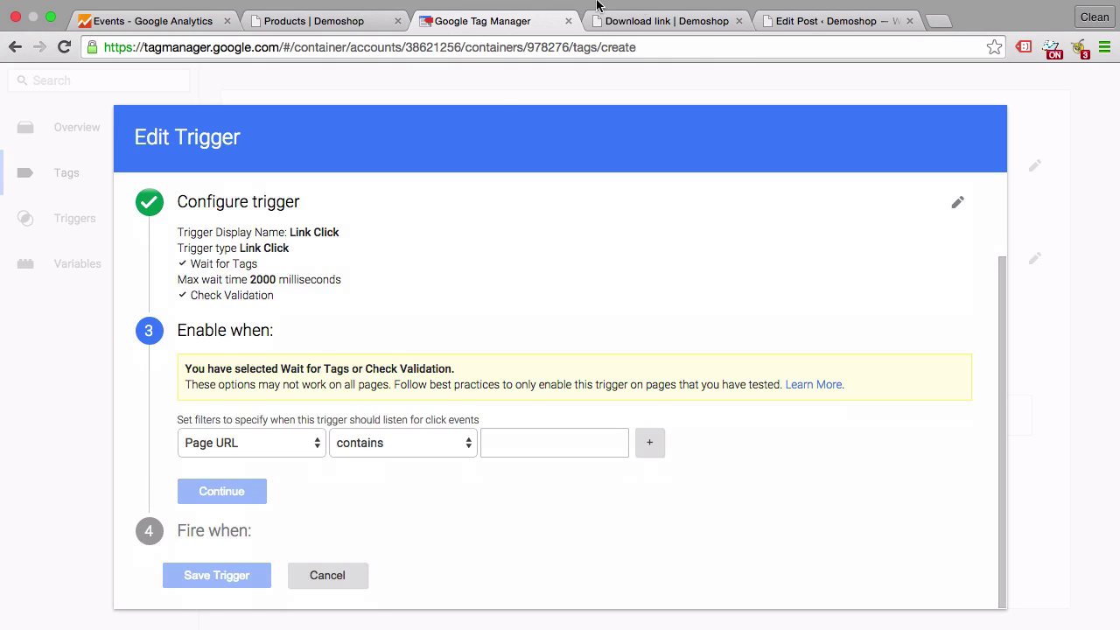
click(700, 23)
click(504, 21)
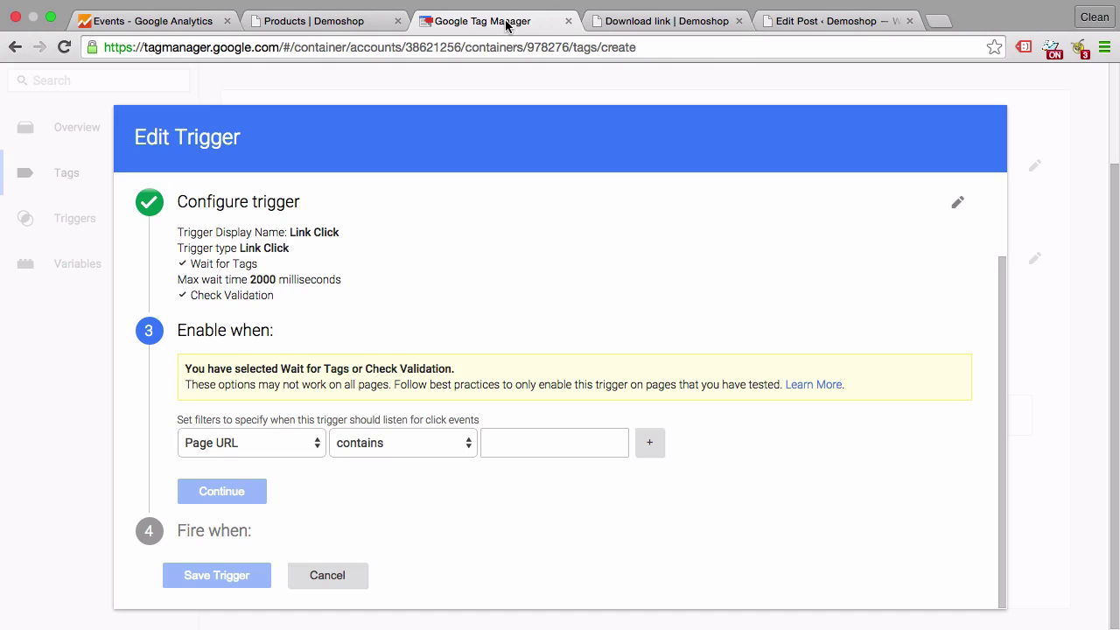
click(513, 446)
text(do)
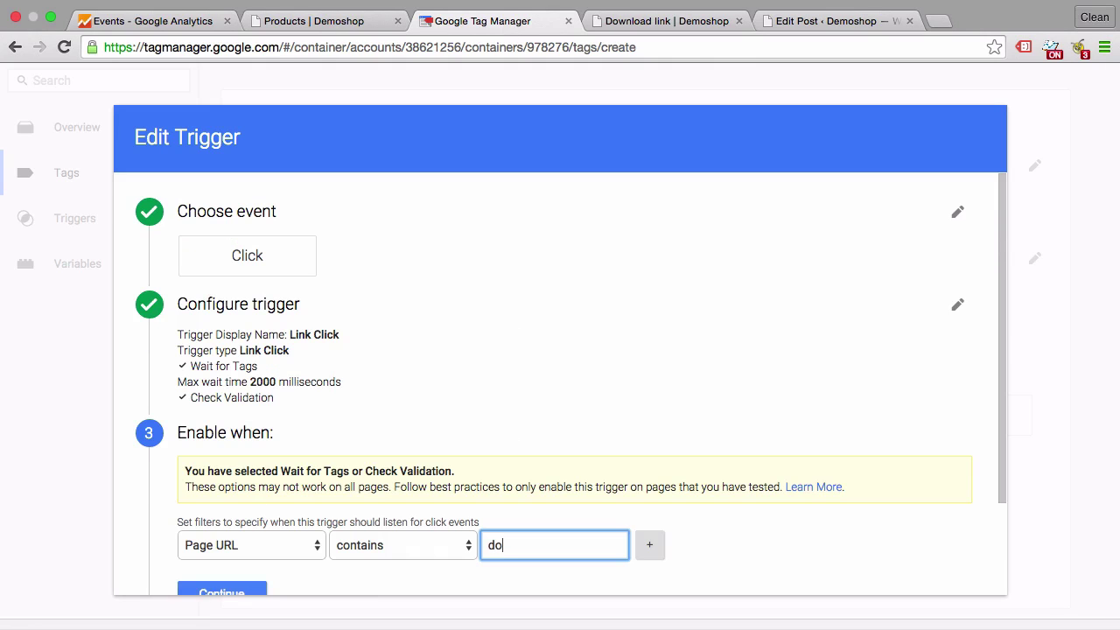
text(wnload-link)
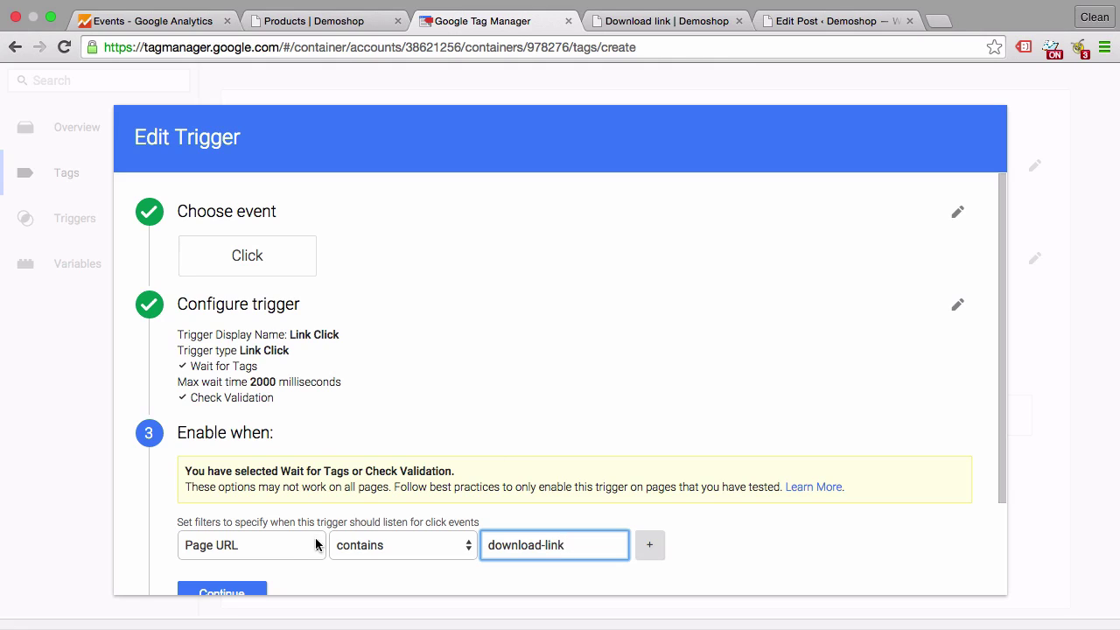
click(796, 528)
scroll(796, 531, down, 3)
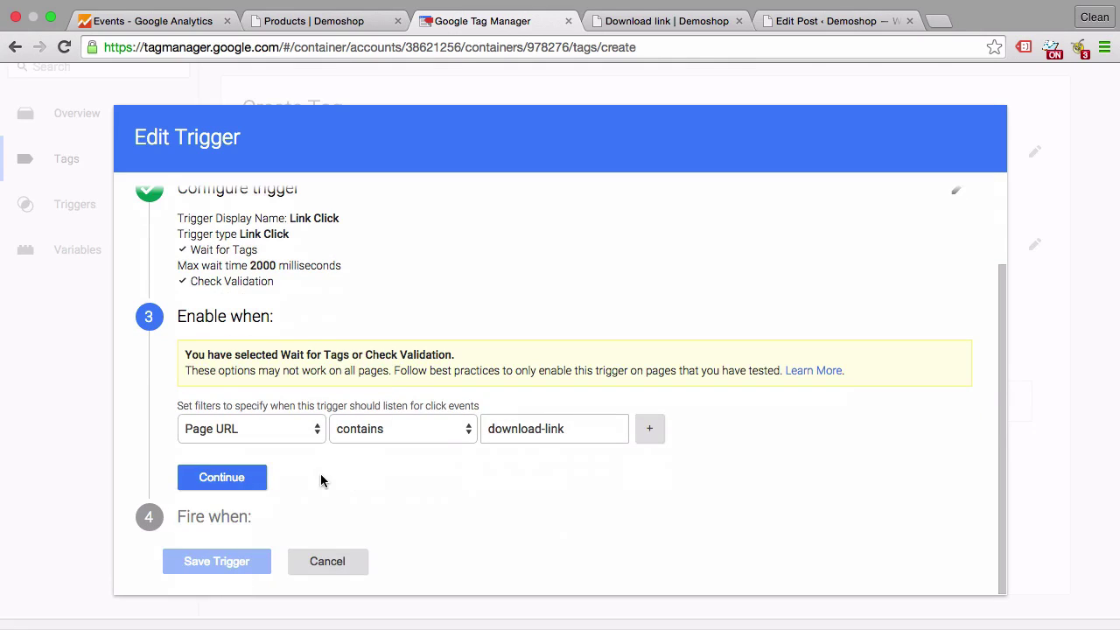
click(237, 481)
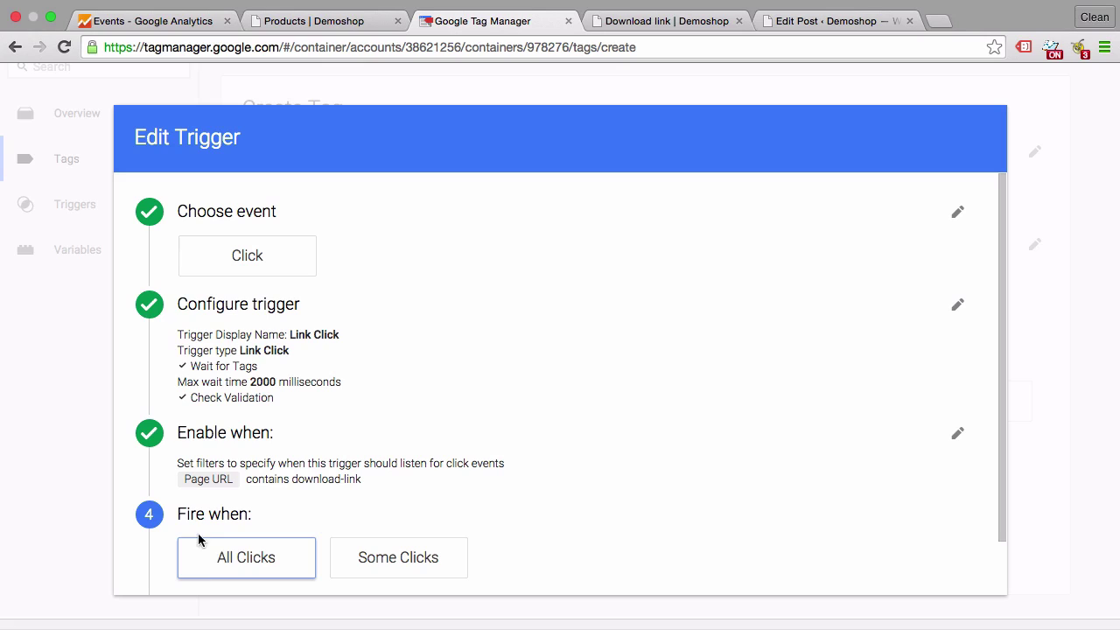
scroll(192, 517, down, 1)
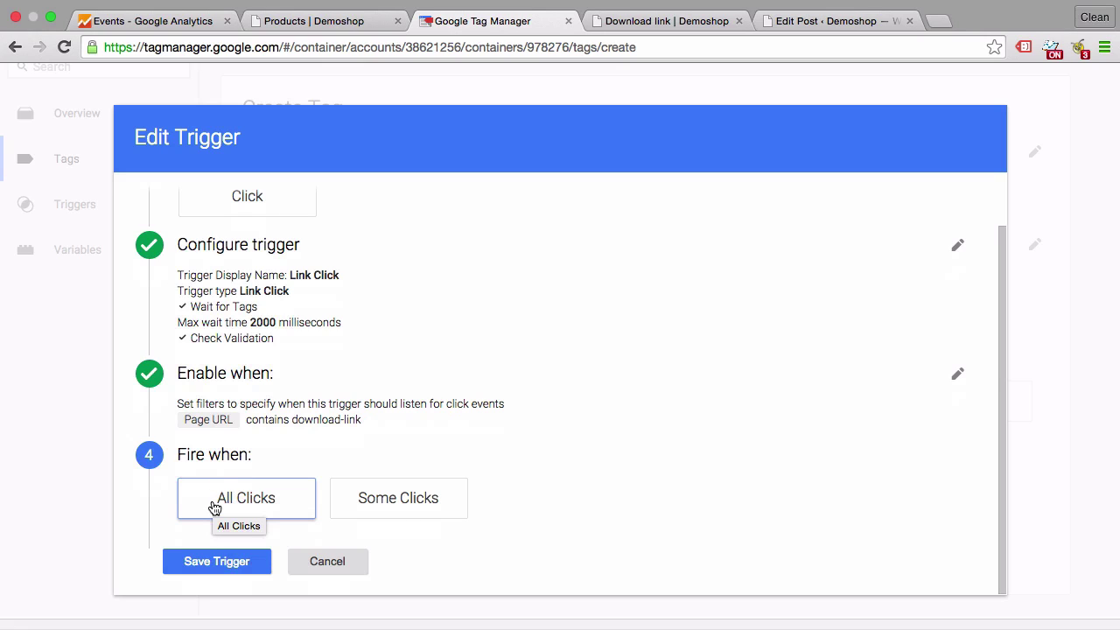
Make the trigger fire on Some Clicks, filtered by the Click ID variable
click(464, 515)
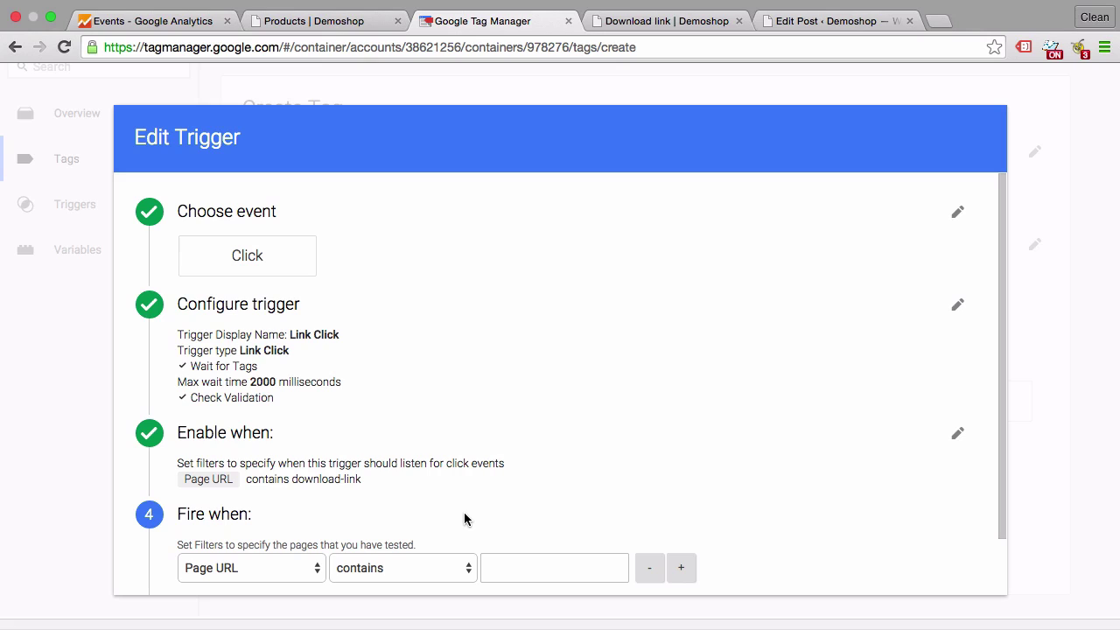
scroll(408, 458, down, 2)
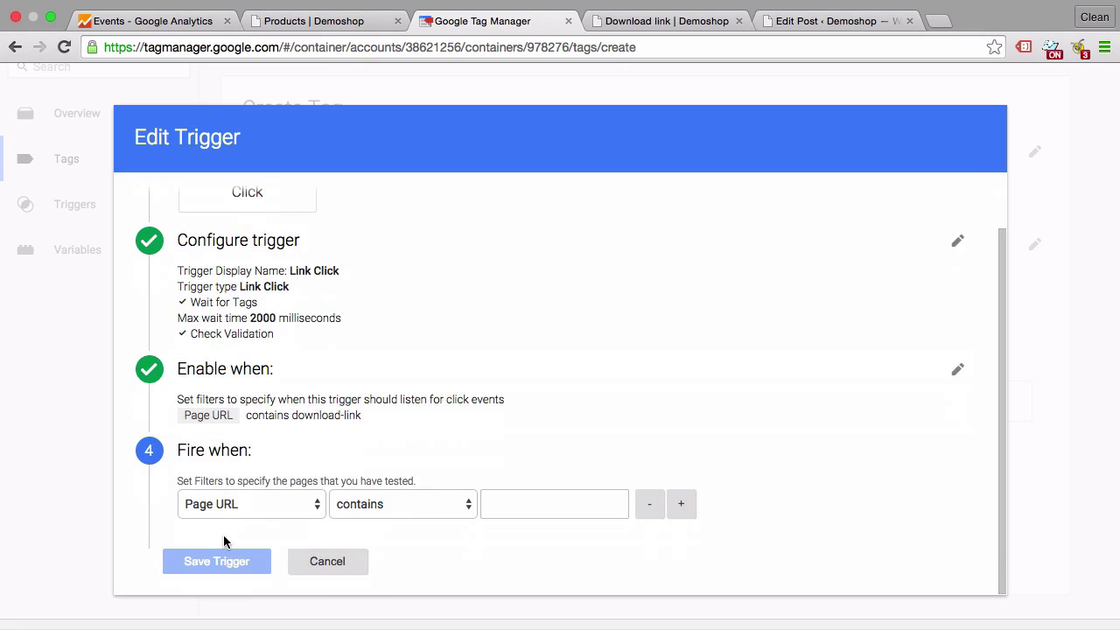
click(267, 517)
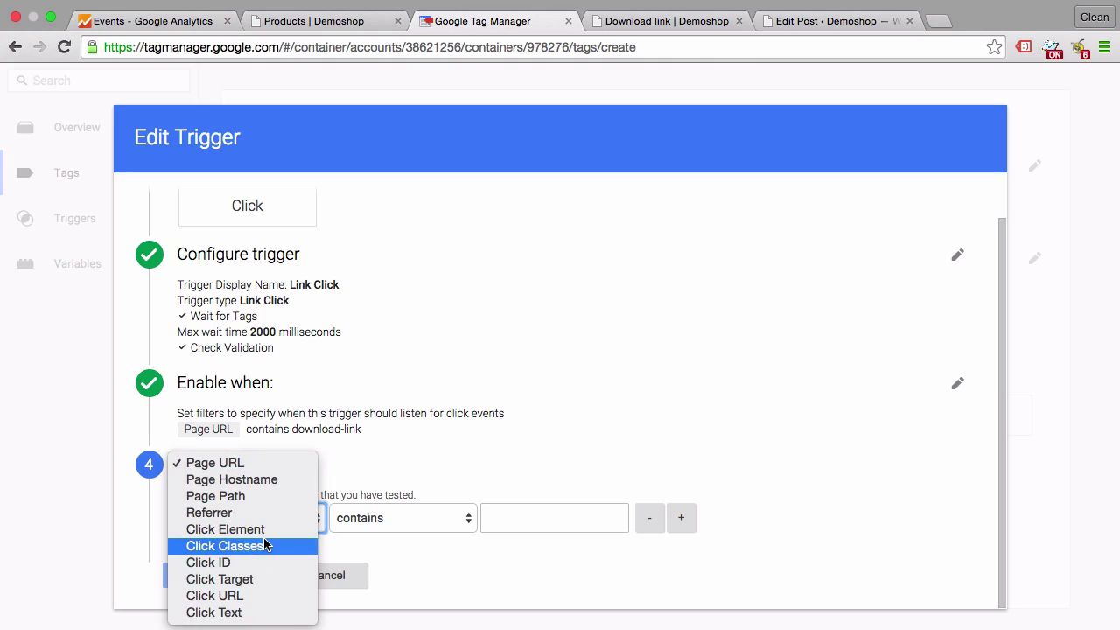
click(253, 562)
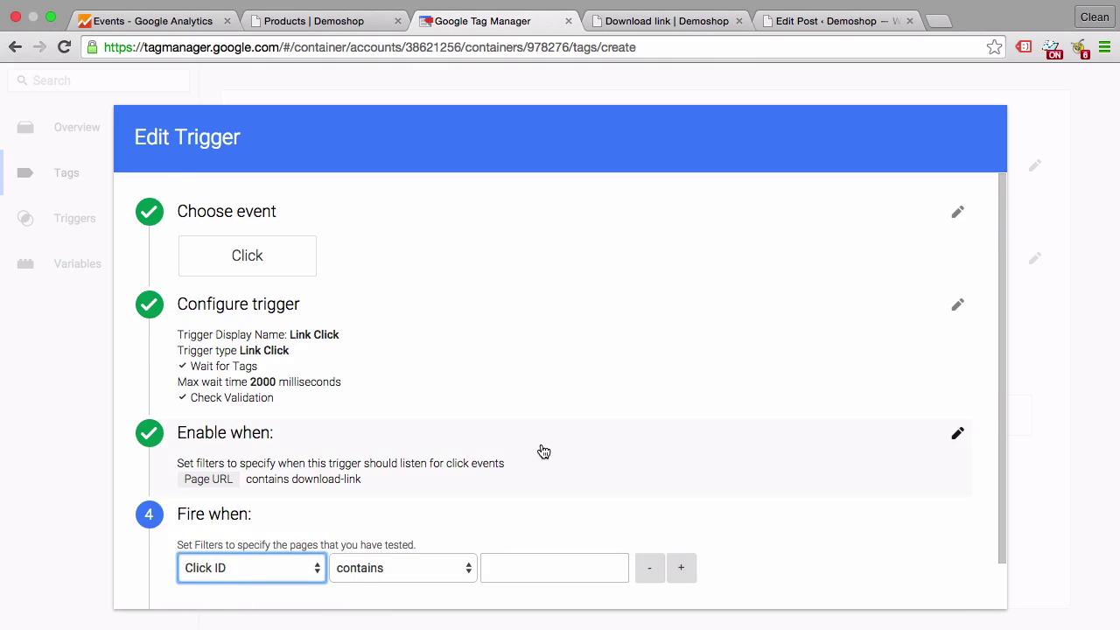
Check the link's id on the Download link page and set the condition Click ID equals 'link'
click(639, 28)
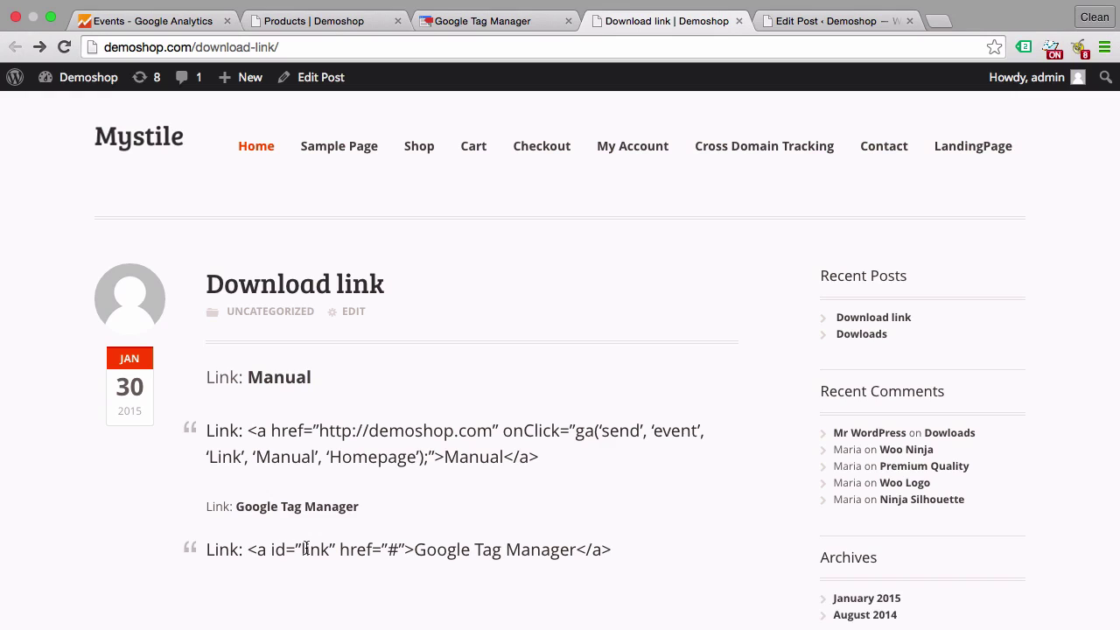
double_click(306, 548)
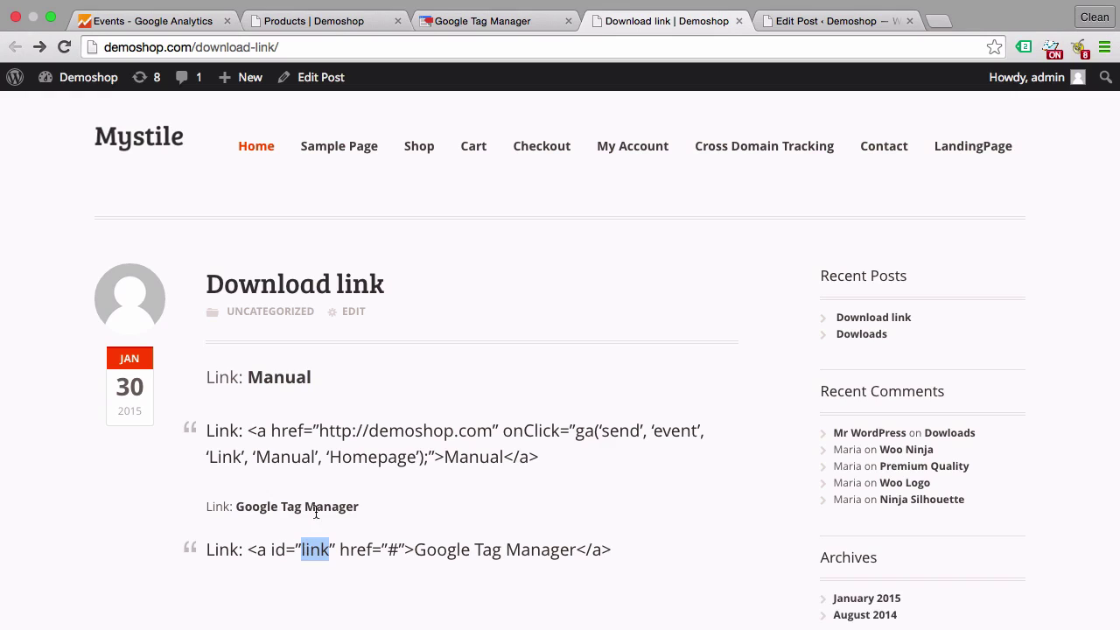
click(465, 24)
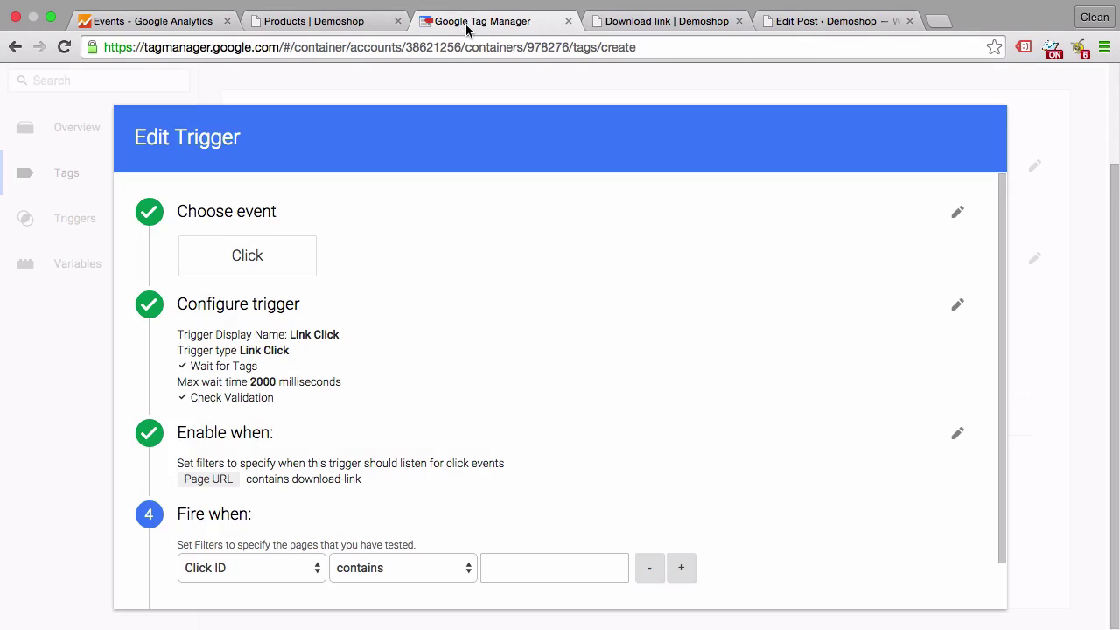
click(512, 566)
text(link)
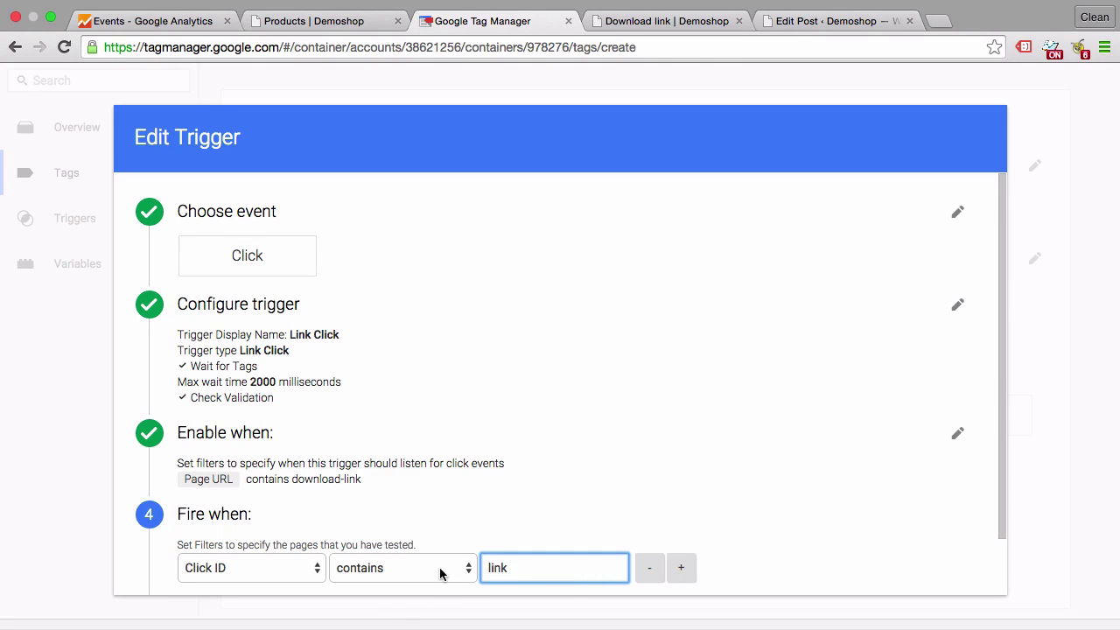
click(426, 567)
click(418, 553)
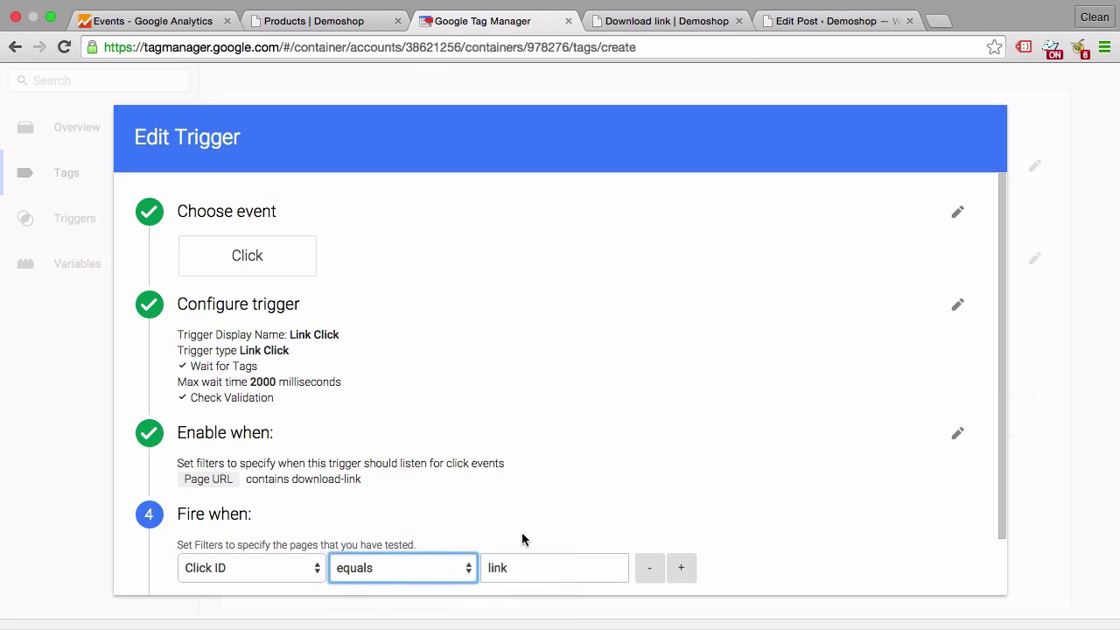
scroll(728, 529, down, 2)
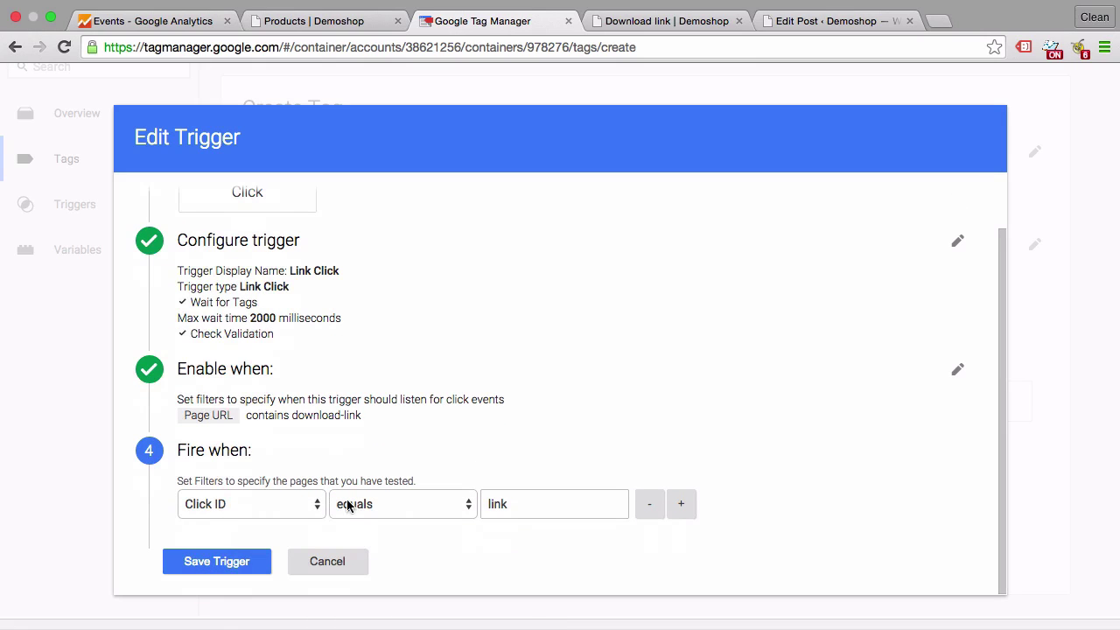
Save the Link Click trigger and attach it to the new tag
click(251, 569)
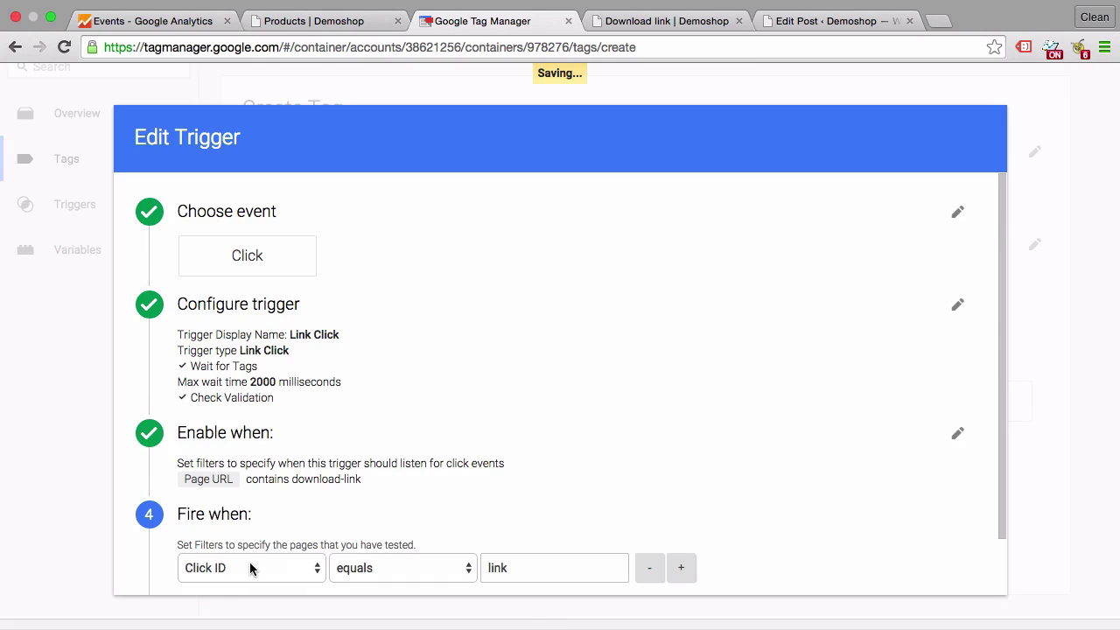
scroll(498, 485, down, 2)
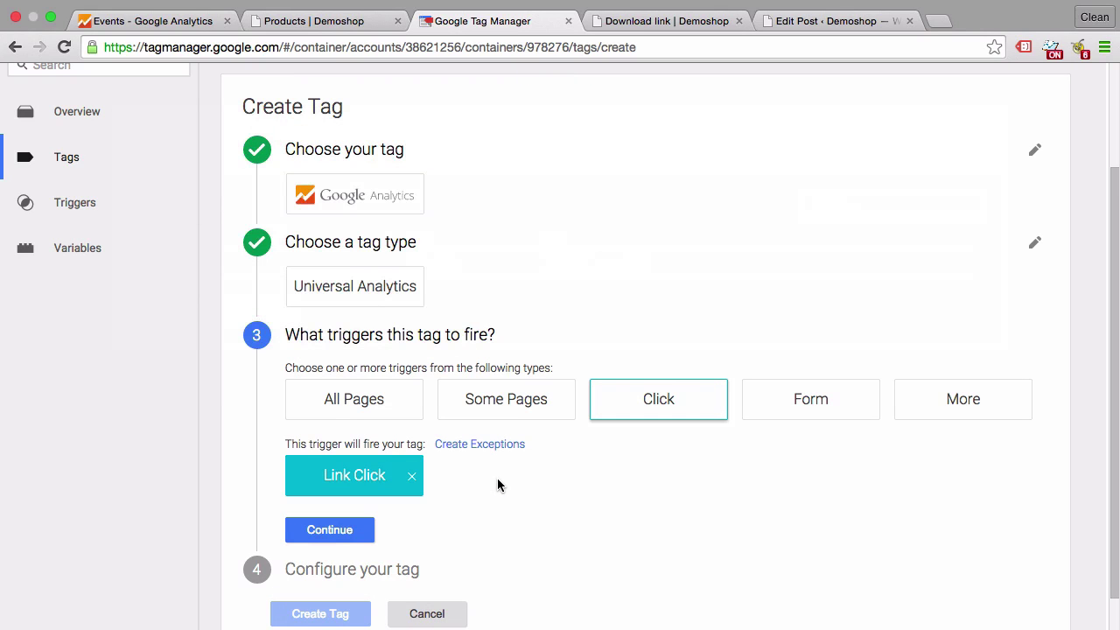
scroll(497, 486, down, 1)
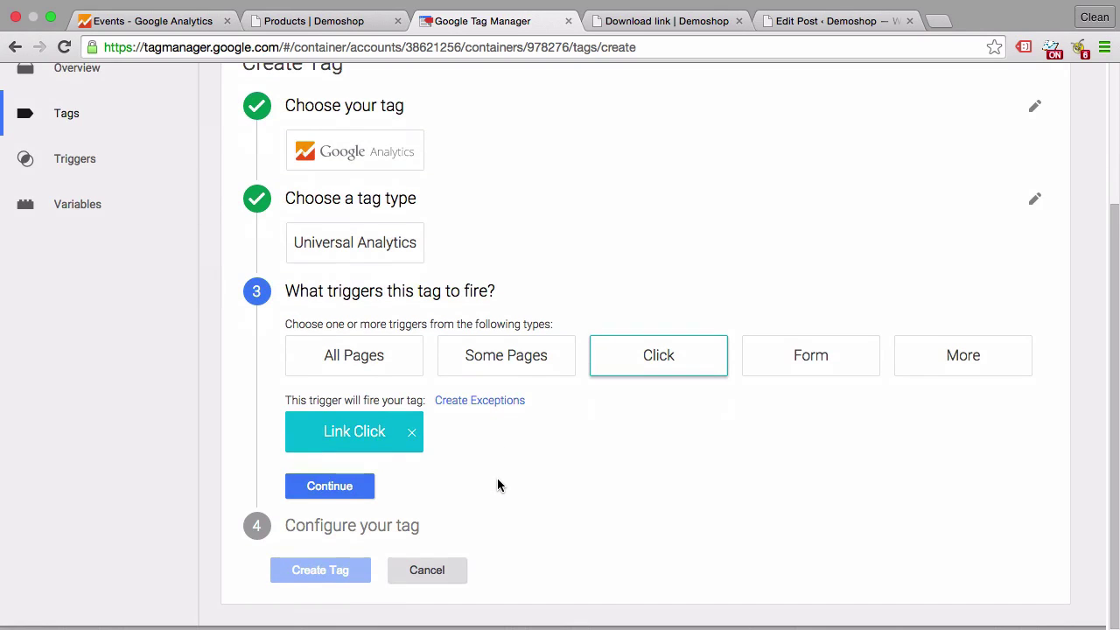
click(310, 493)
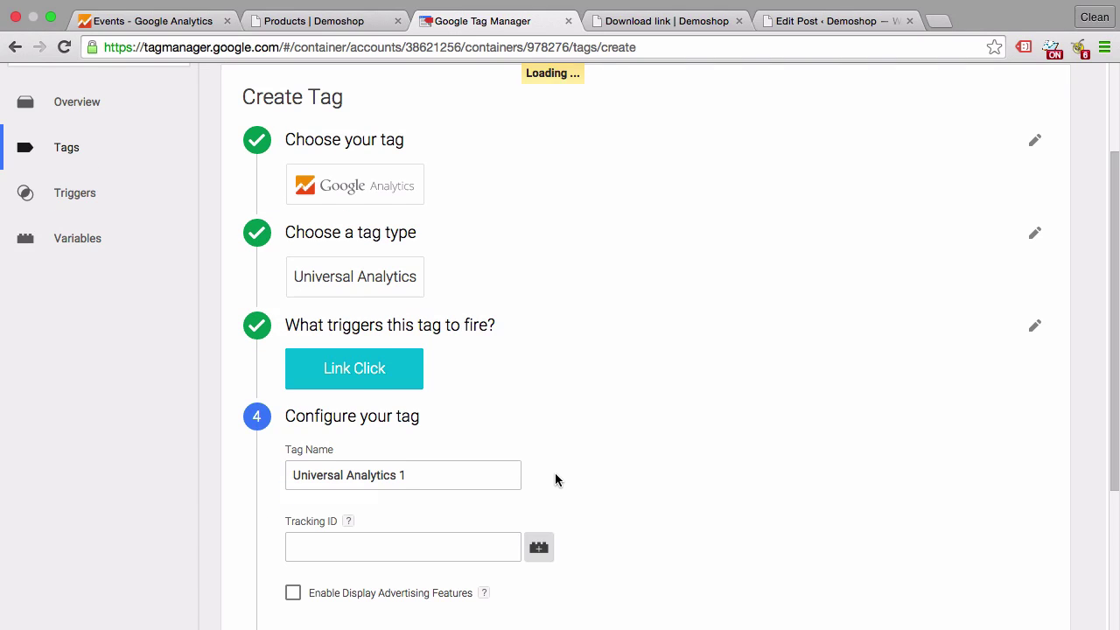
scroll(555, 479, down, 5)
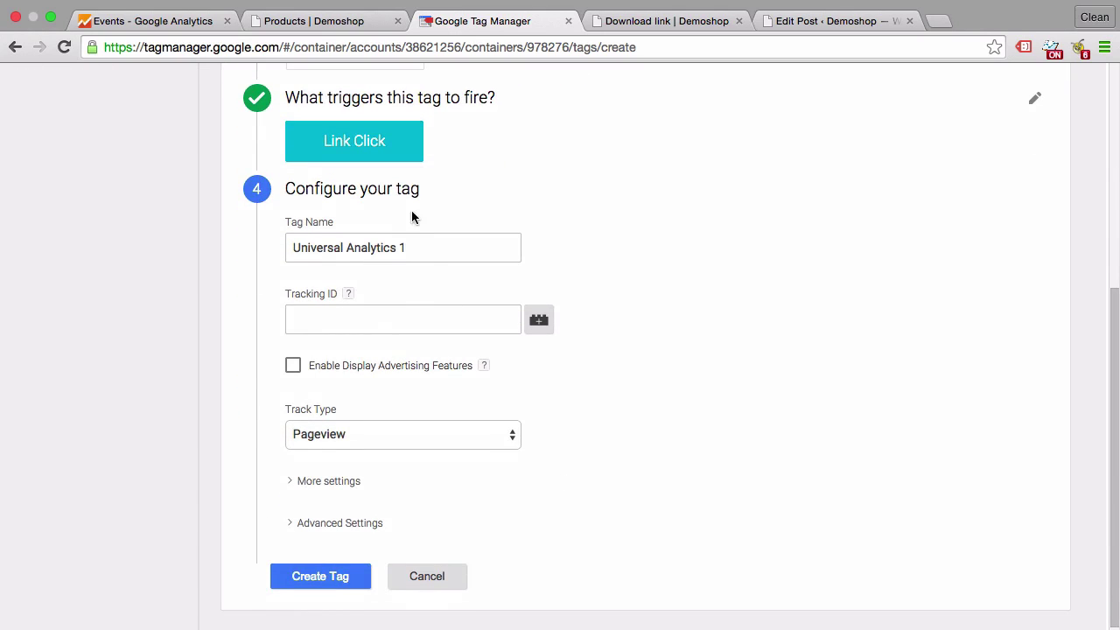
Rename the tag to 'Event Link Click'
triple_click(417, 249)
text(Ev)
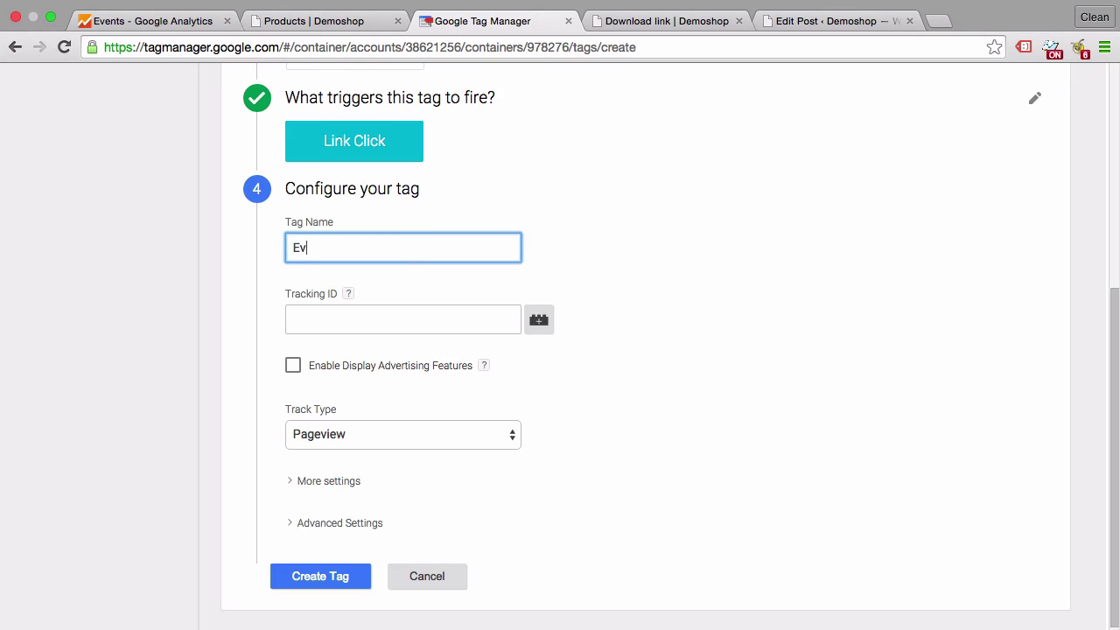
text(ent Link Click)
click(332, 318)
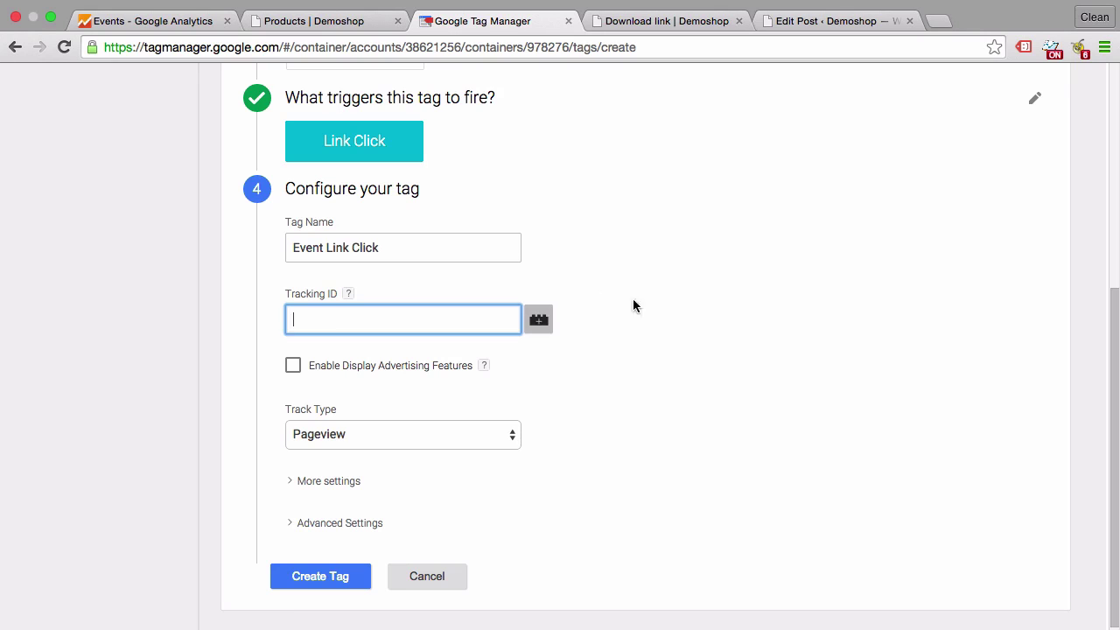
In Analytics, go to Admin > Tracking Info > Tracking Code and select the Tracking ID
click(123, 21)
click(471, 100)
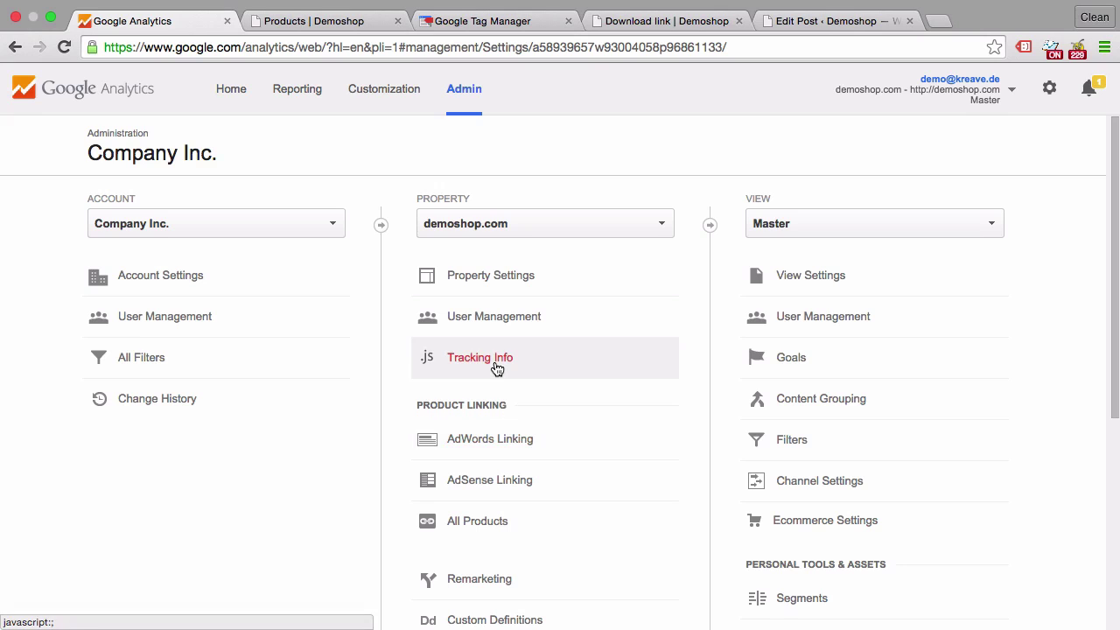
click(497, 365)
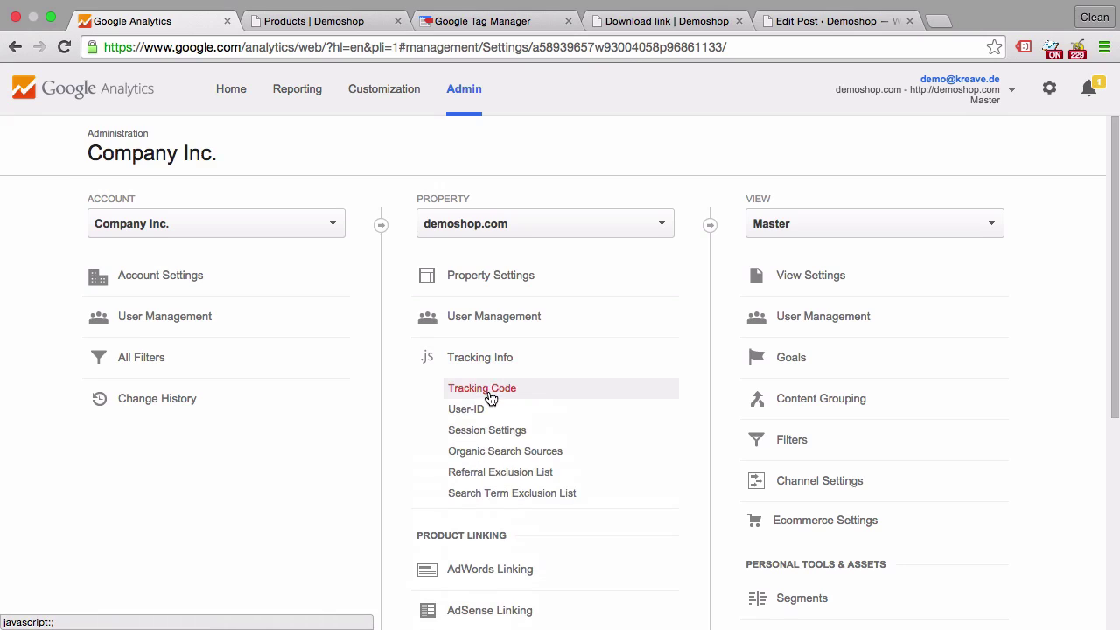
click(491, 391)
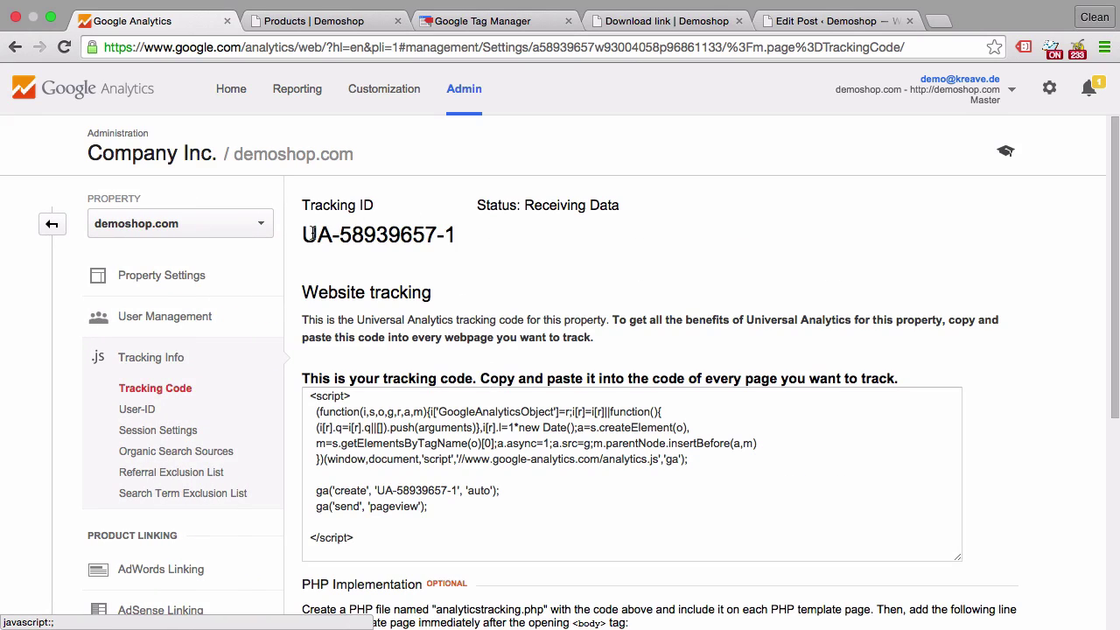
drag(303, 235, 454, 234)
key(ctrl+c)
Paste the copied Tracking ID into the tag and set Track Type to Event
click(482, 20)
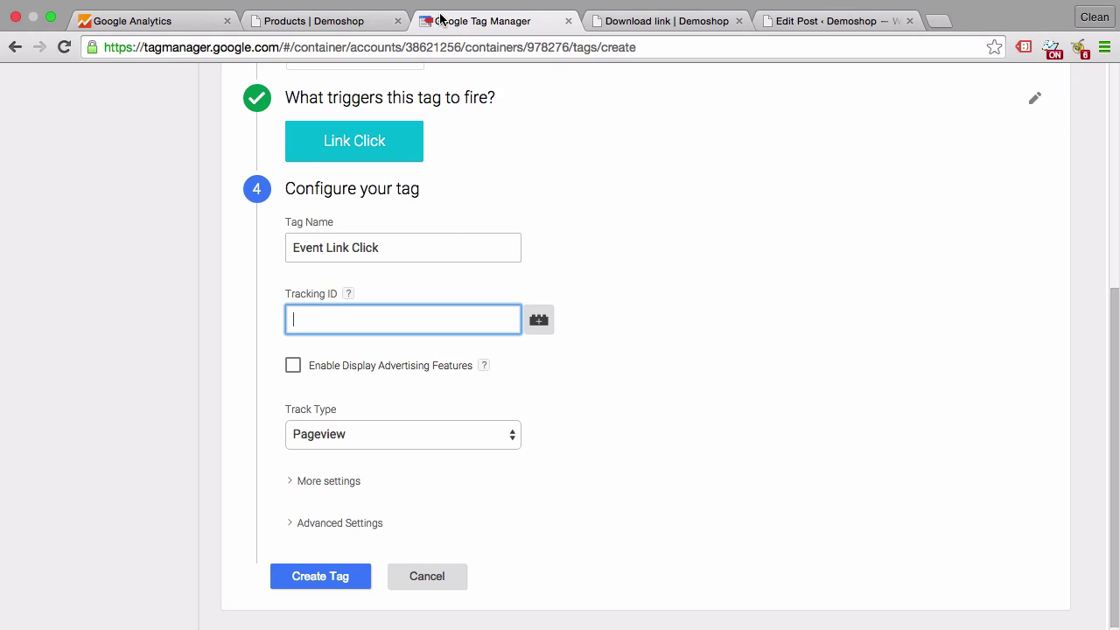
right_click(314, 312)
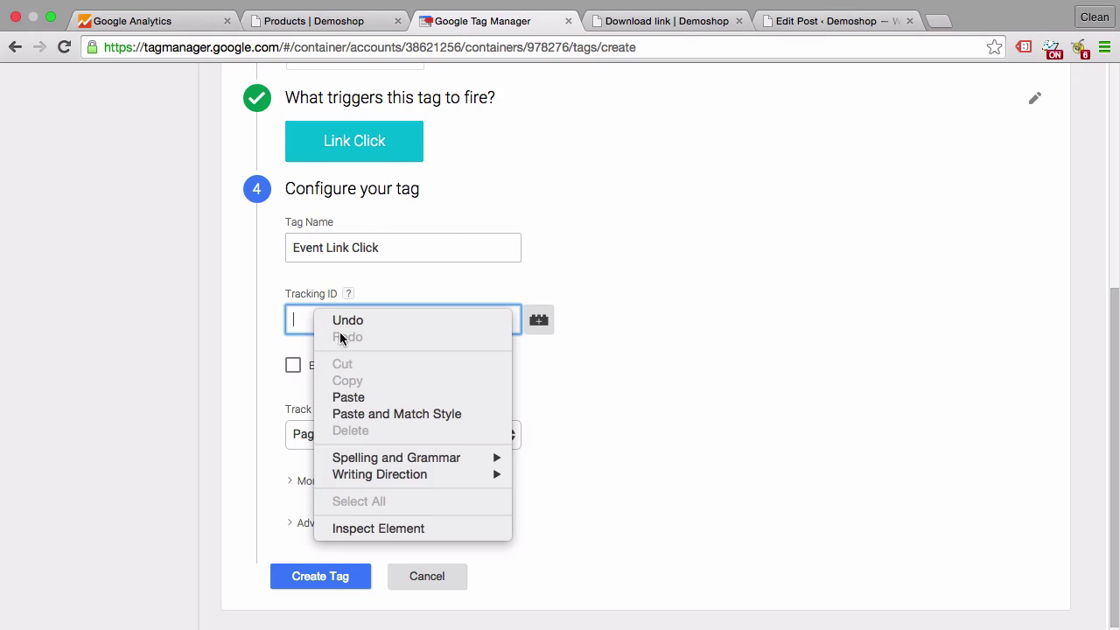
click(348, 398)
click(243, 434)
scroll(250, 408, down, 1)
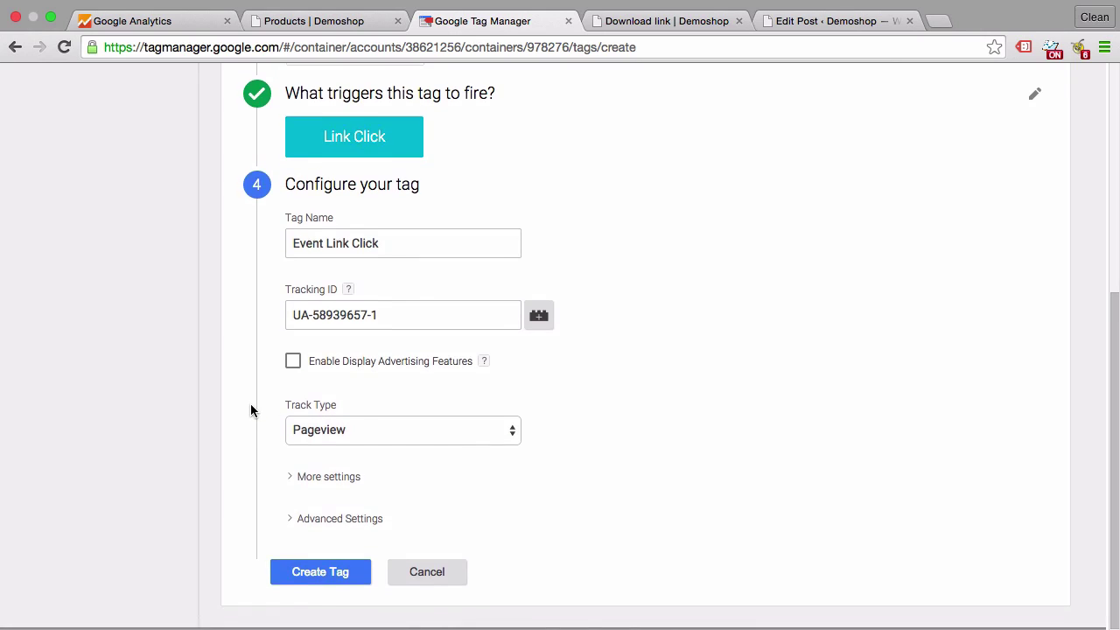
click(352, 434)
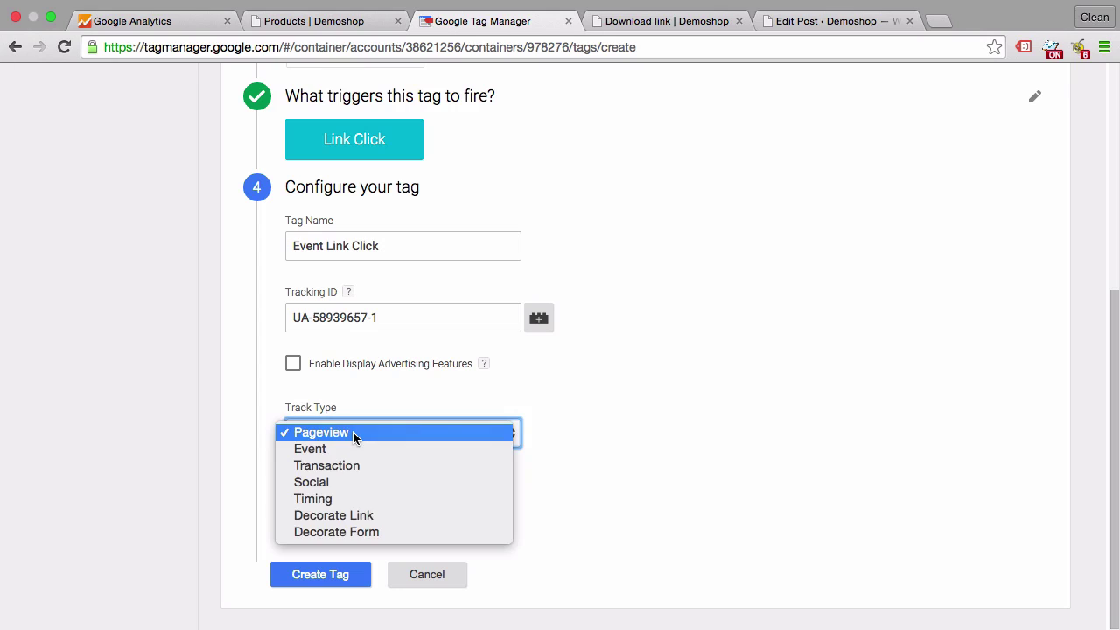
click(337, 449)
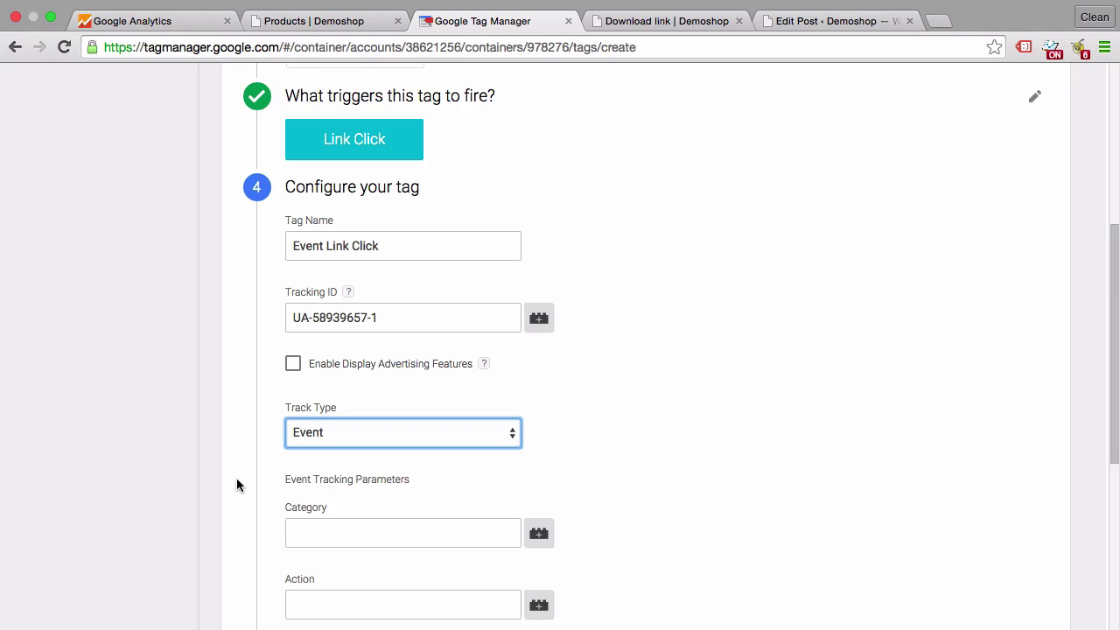
scroll(238, 483, down, 5)
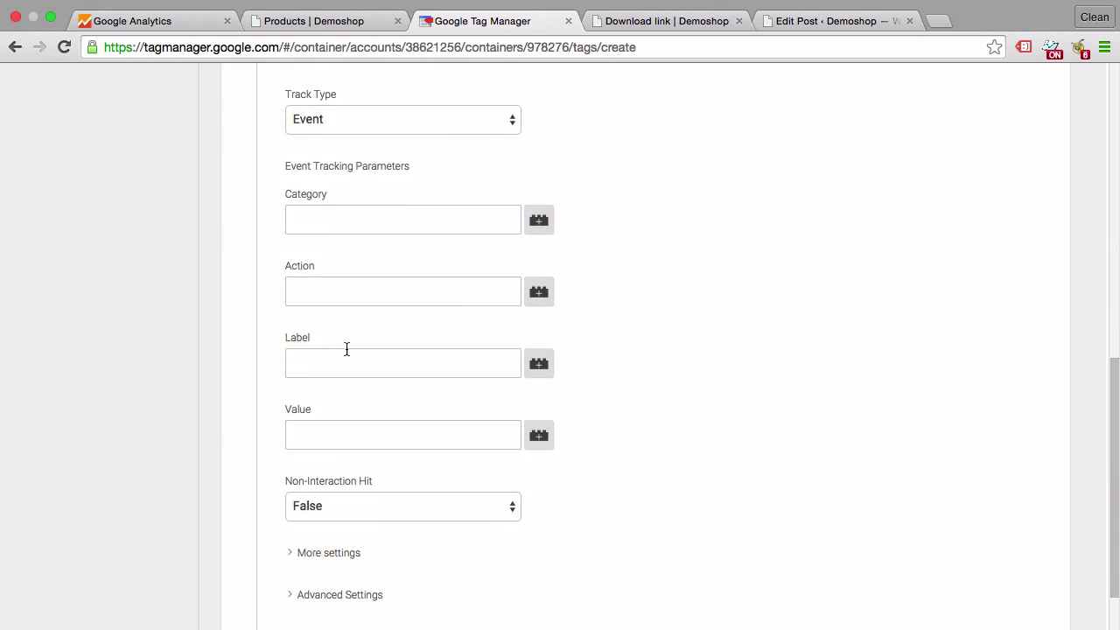
Fill in event Category 'LInk', Action 'download-link' and Label 'Google Tag Manager'
click(395, 212)
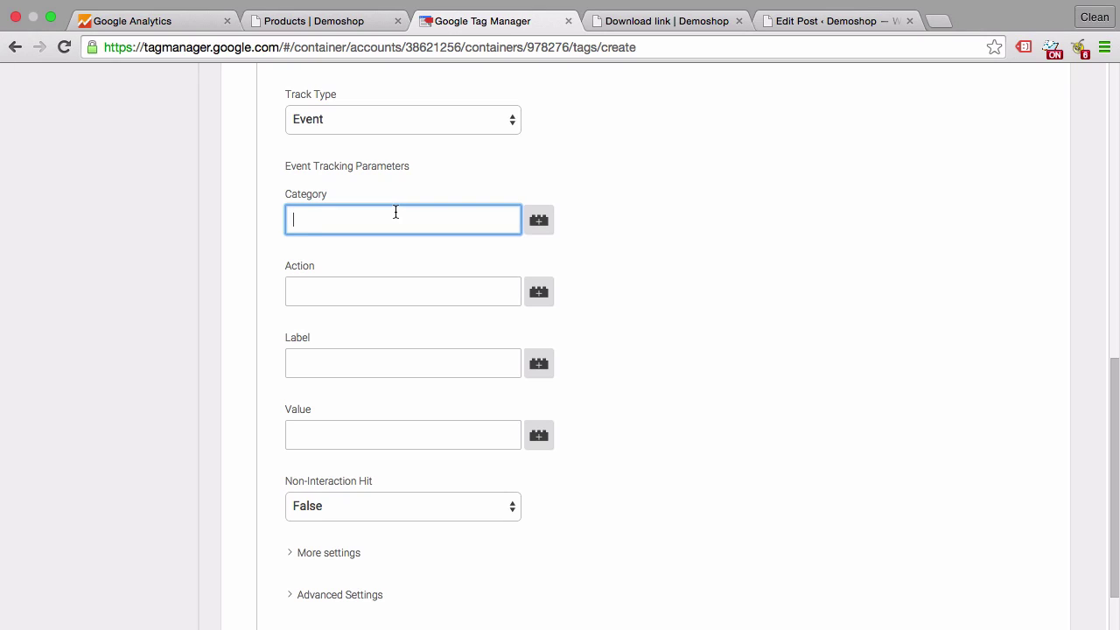
text(LInk)
click(362, 291)
text(download)
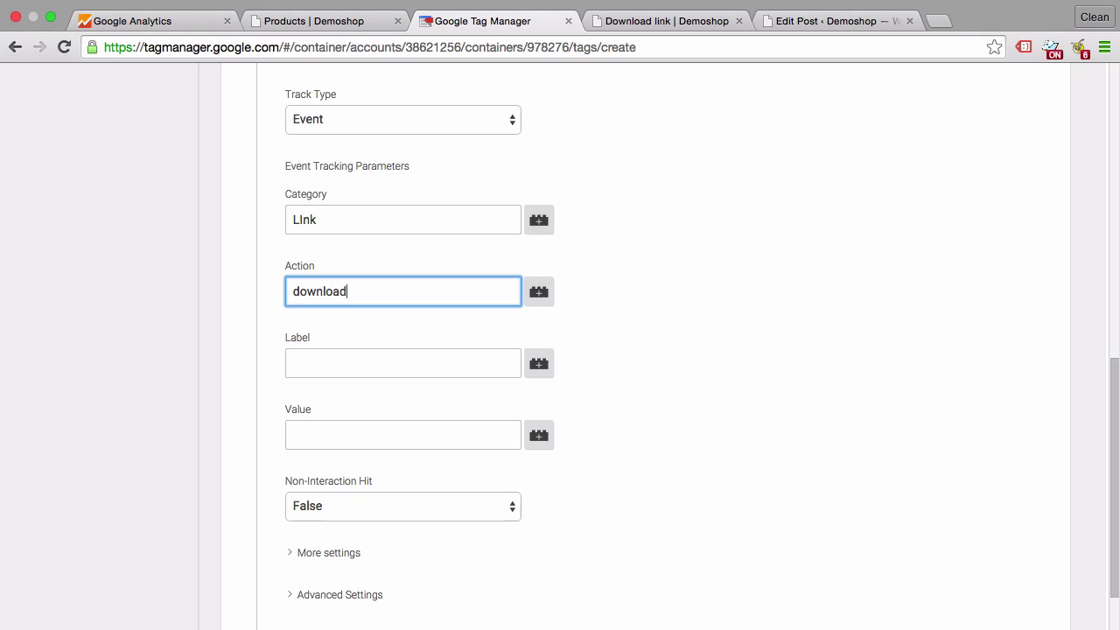
text(-link)
click(331, 365)
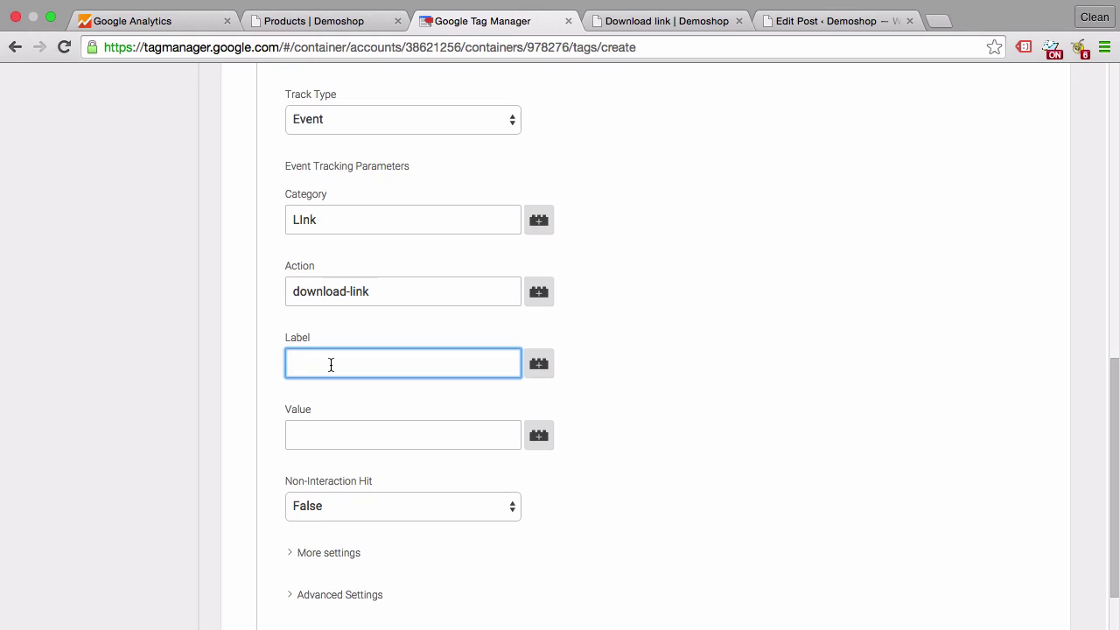
text(Google Tag Manager)
click(265, 454)
scroll(265, 454, down, 1)
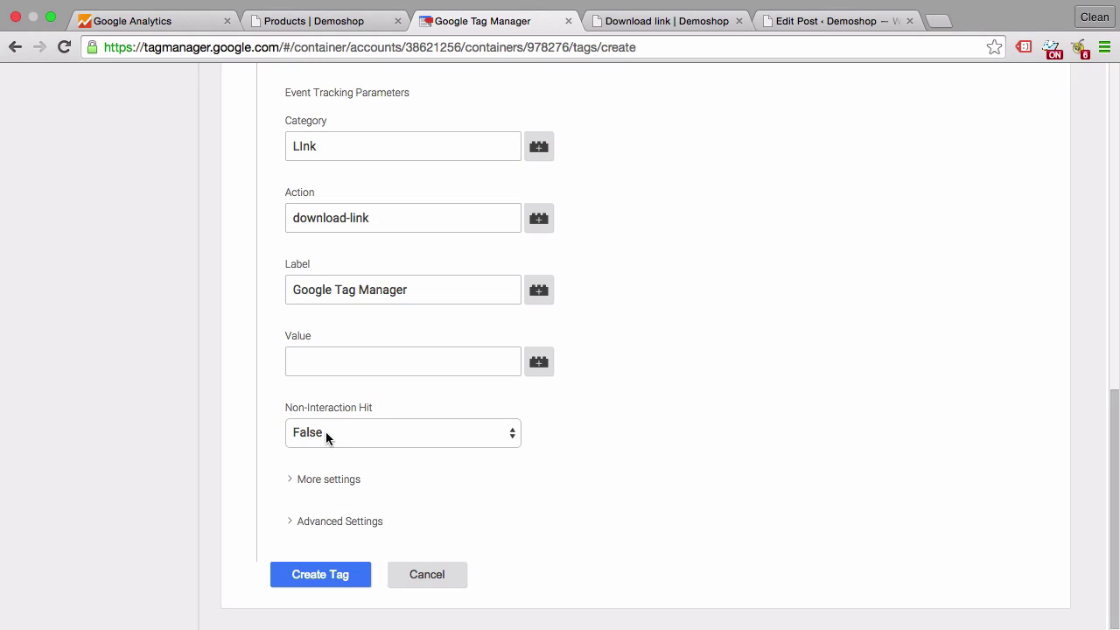
Create the Event Link Click tag and start Preview and Debug mode for the container
click(316, 573)
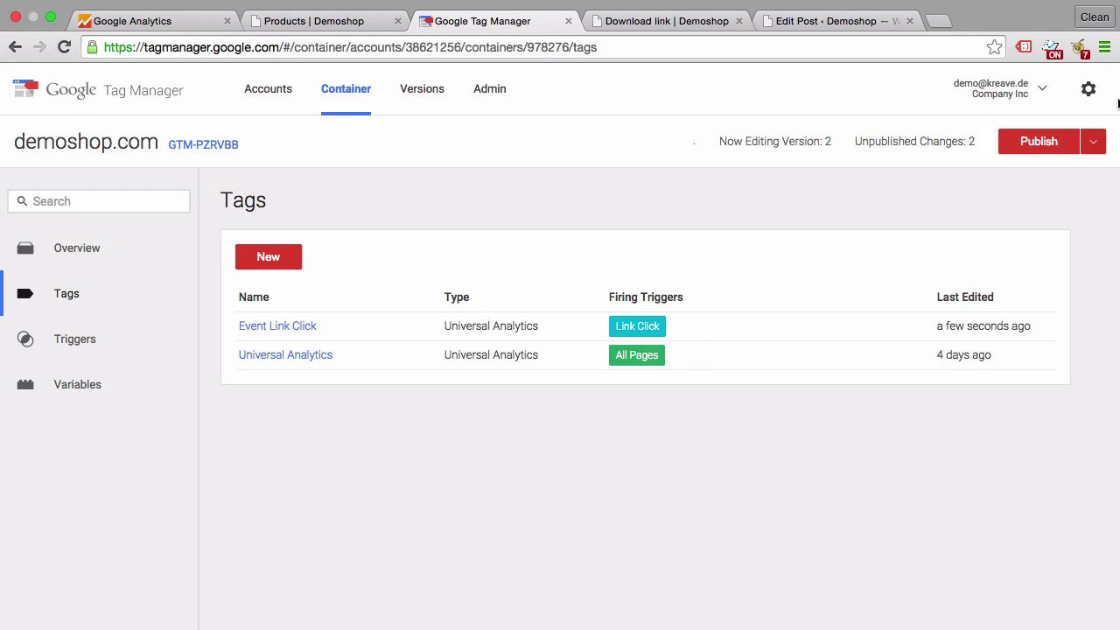
click(1092, 145)
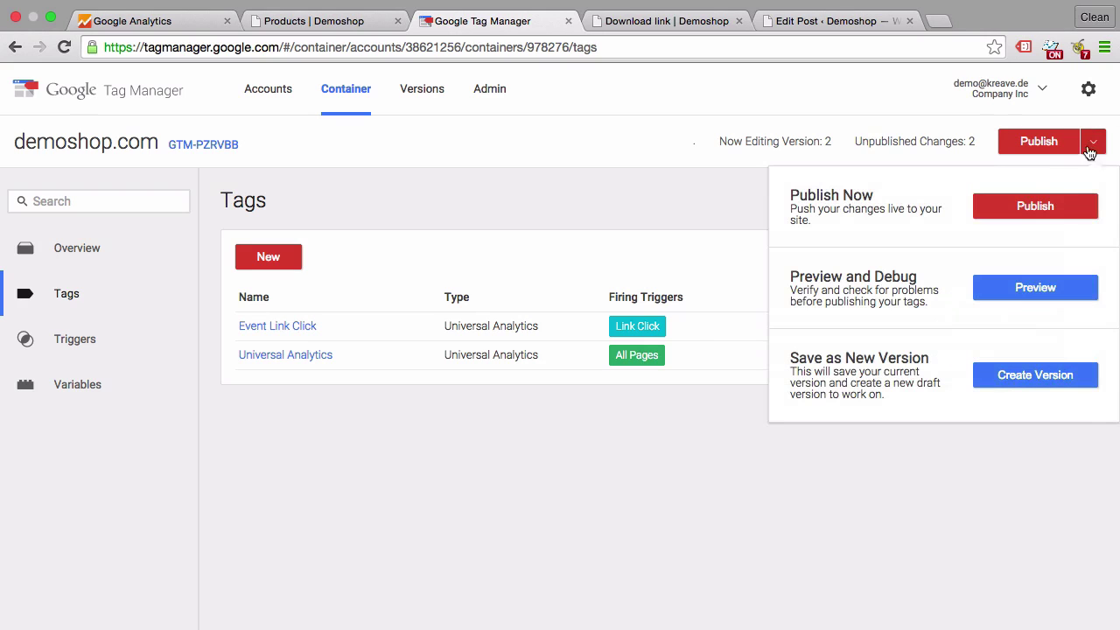
click(1015, 290)
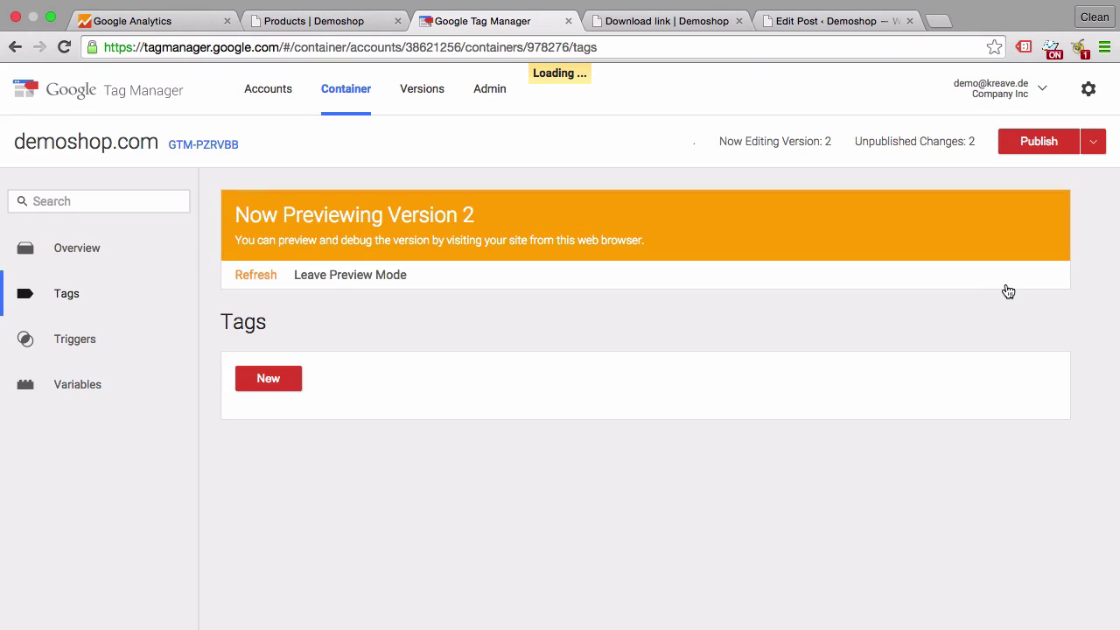
Reload the Demoshop page so the Tag Manager debug panel appears
click(342, 21)
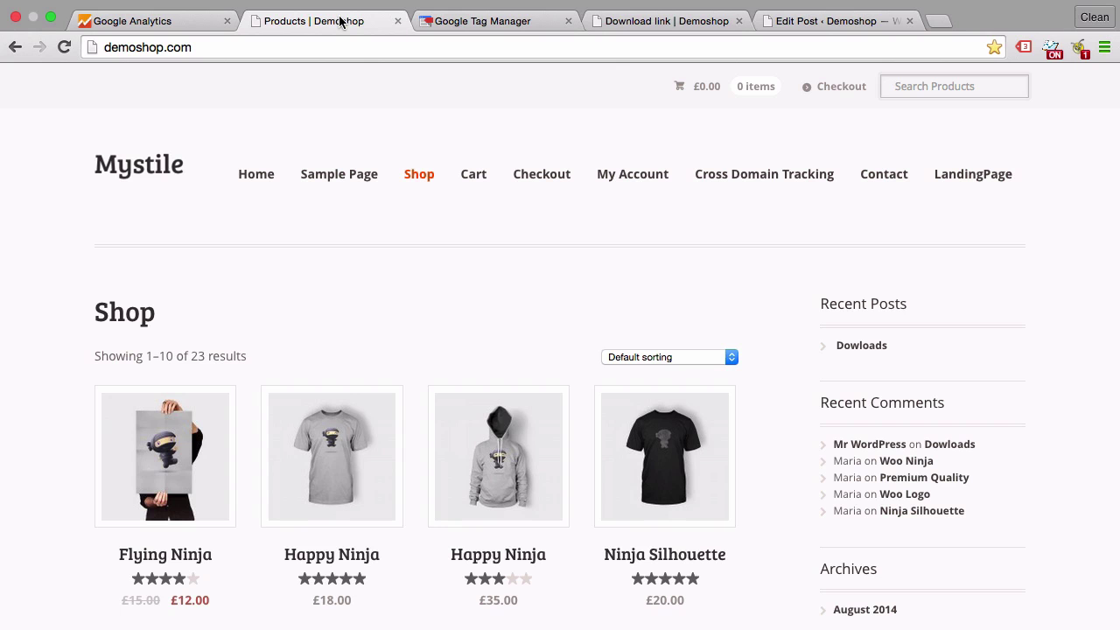
click(68, 48)
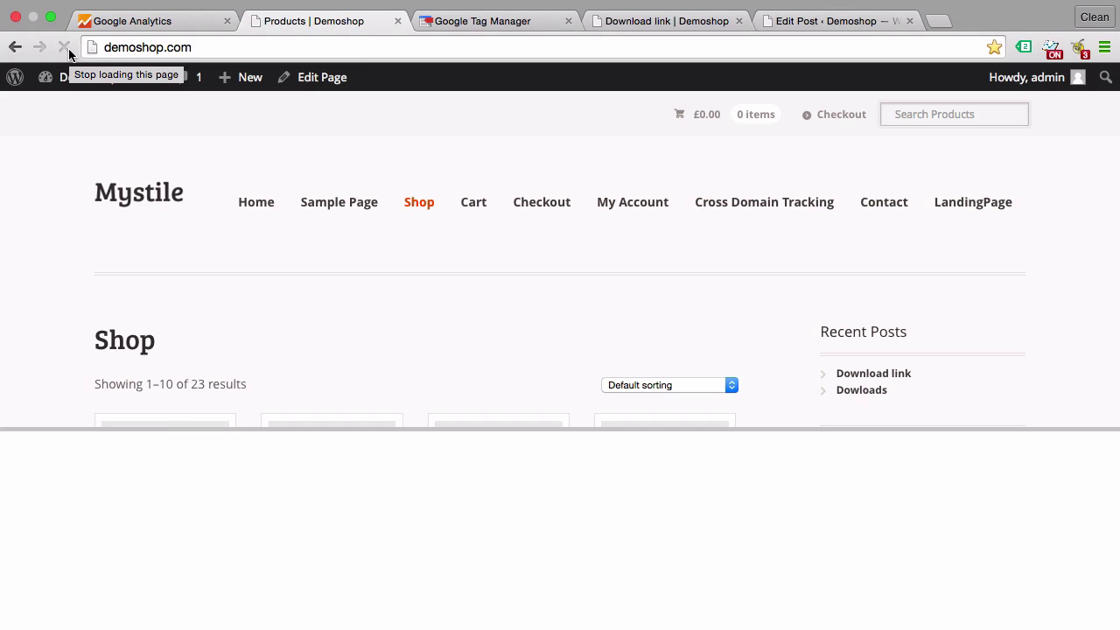
click(69, 53)
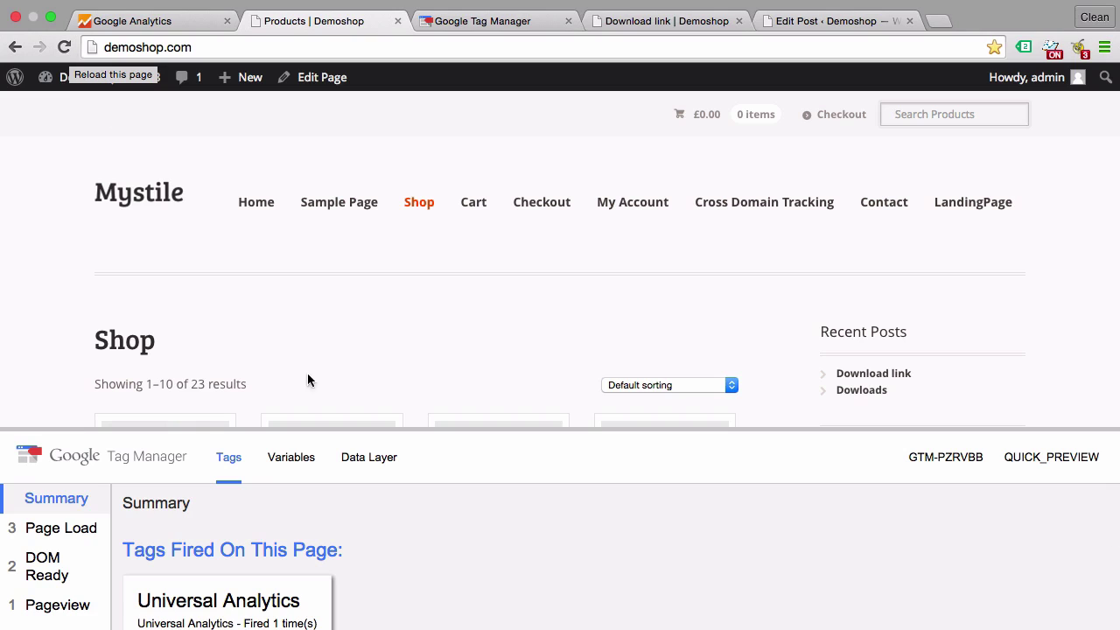
scroll(380, 541, down, 2)
scroll(380, 540, up, 2)
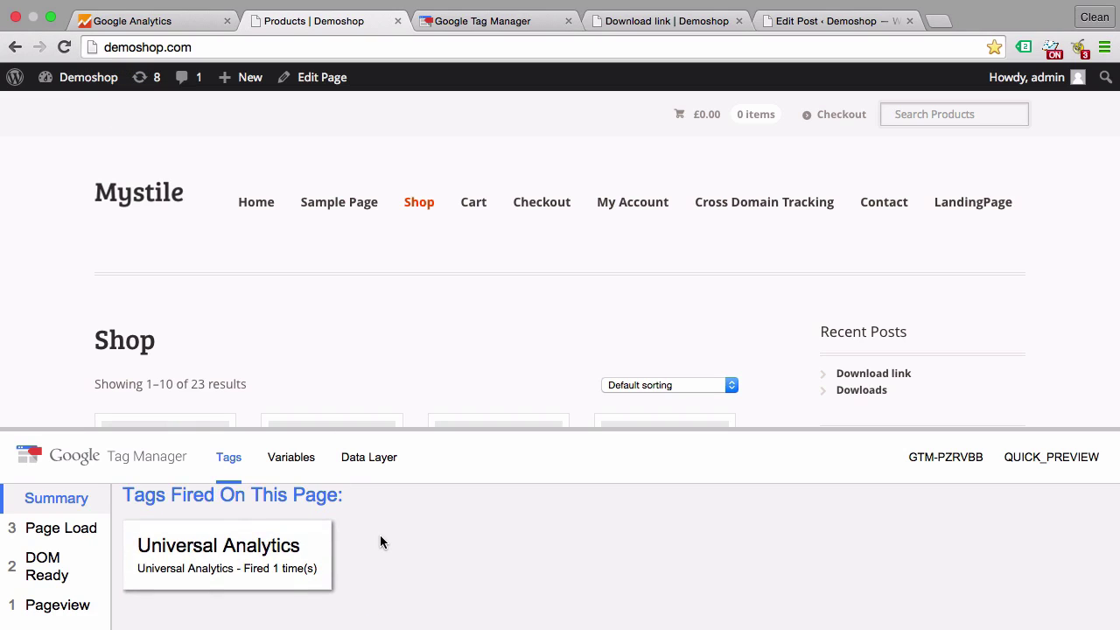
scroll(379, 542, down, 2)
scroll(380, 542, up, 3)
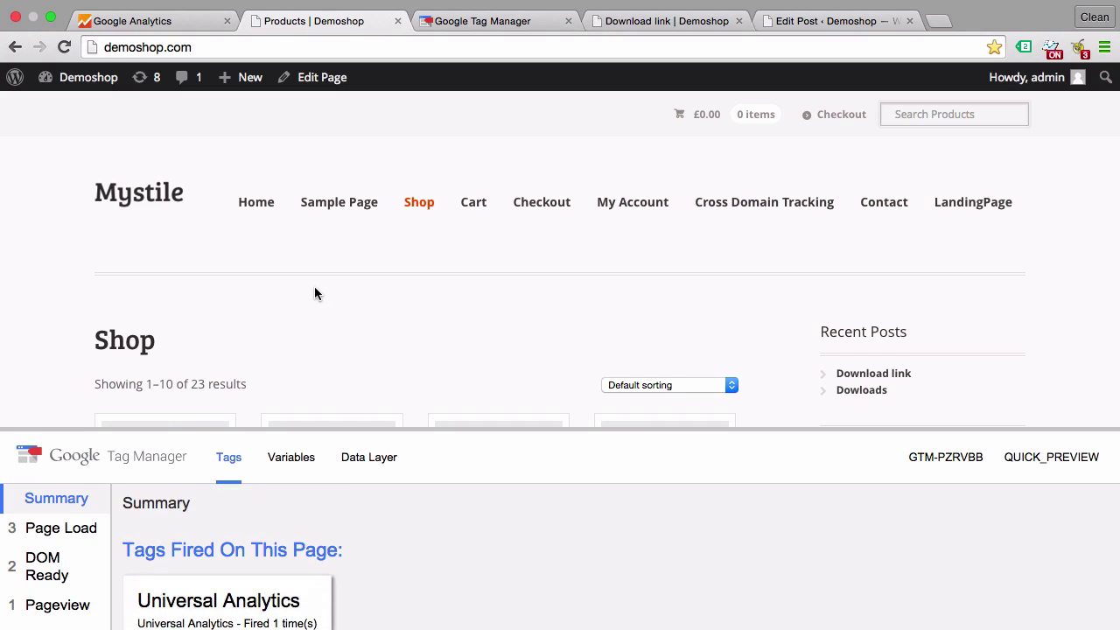
scroll(315, 292, down, 1)
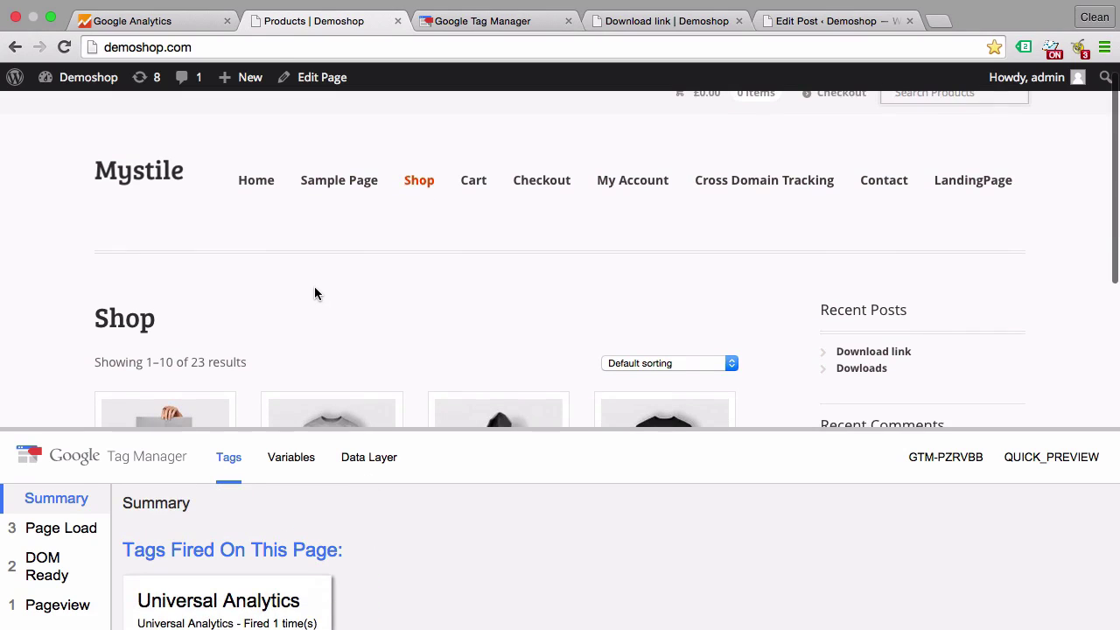
Open the Download link post and click its Google Tag Manager link to fire the tag
click(897, 352)
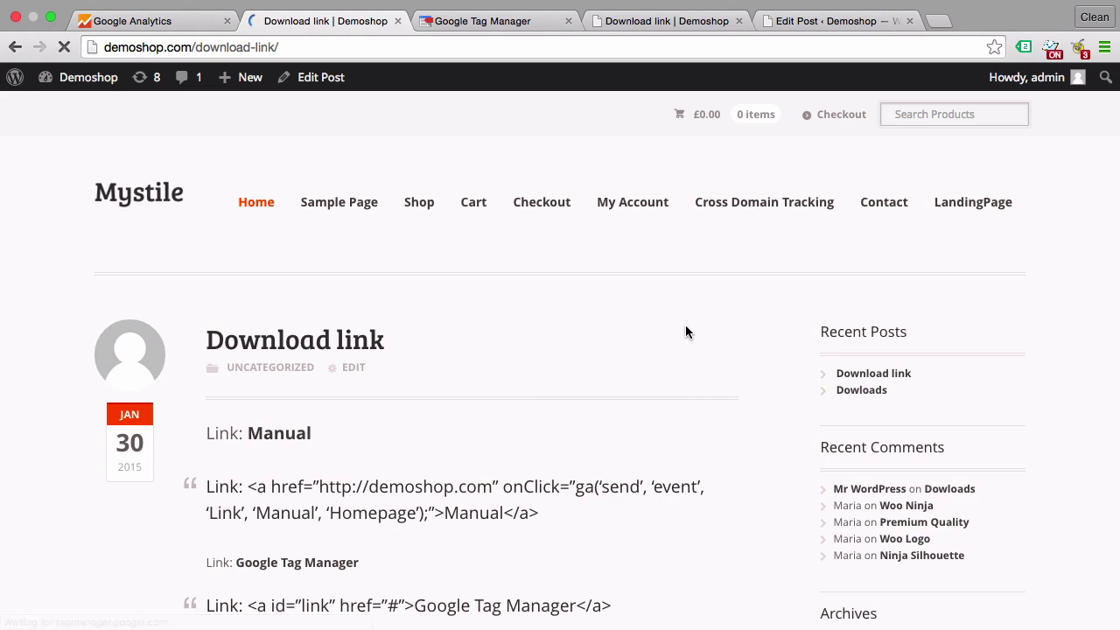
scroll(687, 331, down, 5)
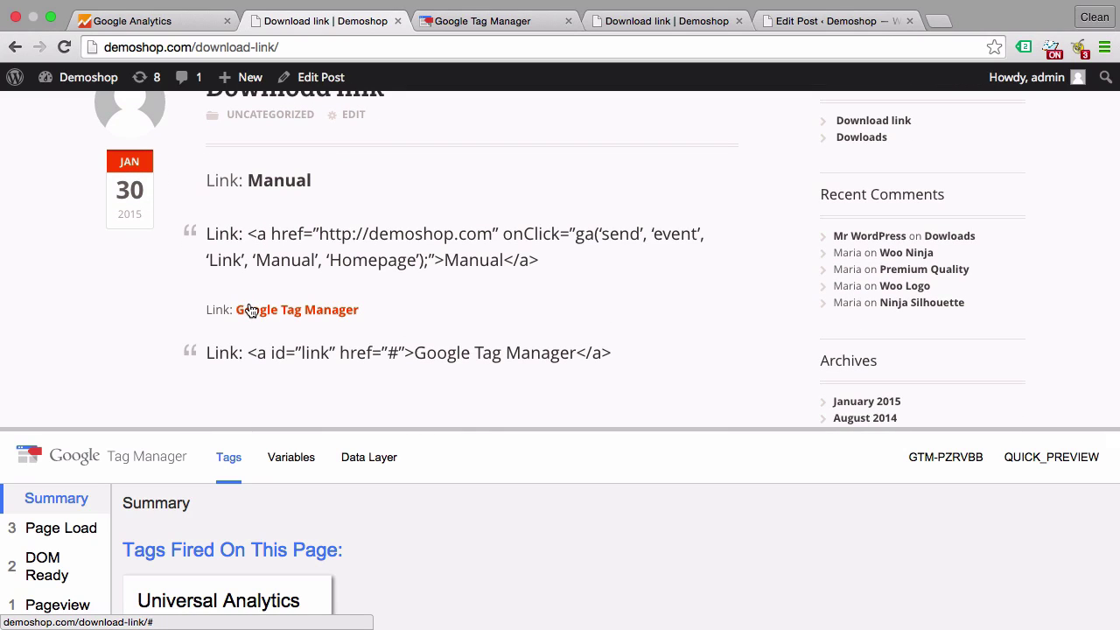
super+click(249, 311)
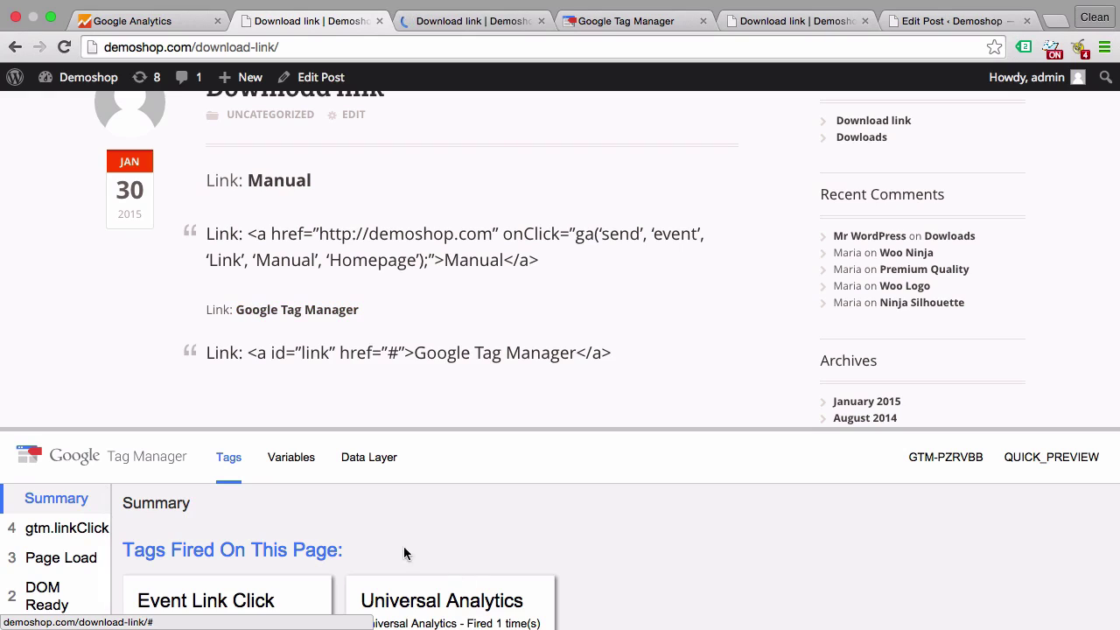
scroll(371, 552, down, 1)
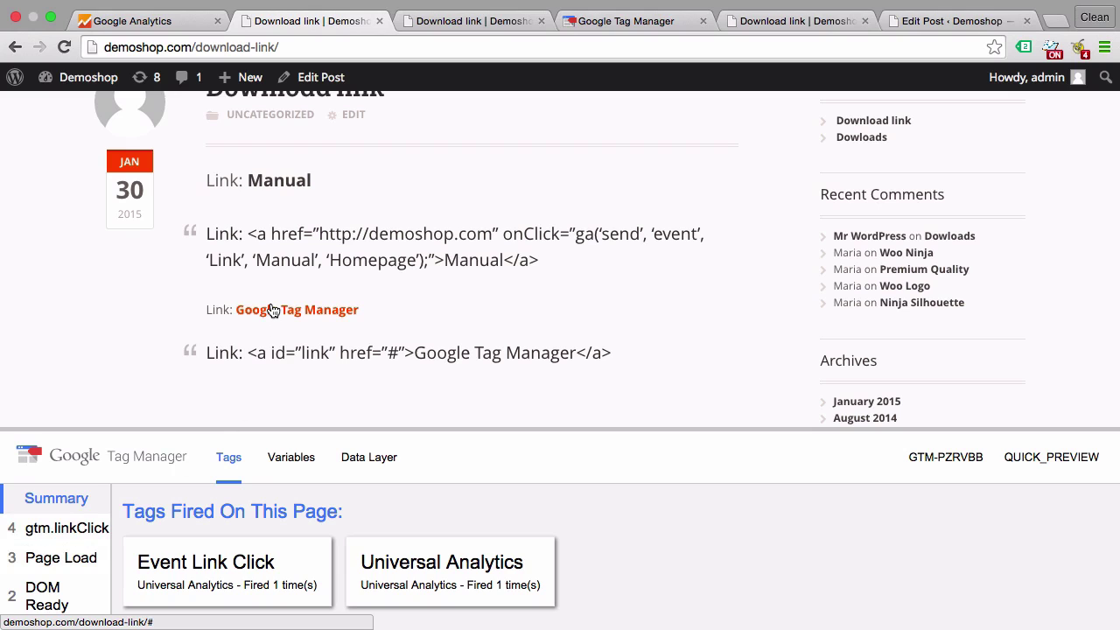
Open Analytics Real-Time Events, clear the filters, and check the LInk category's download-link event
click(138, 24)
click(305, 90)
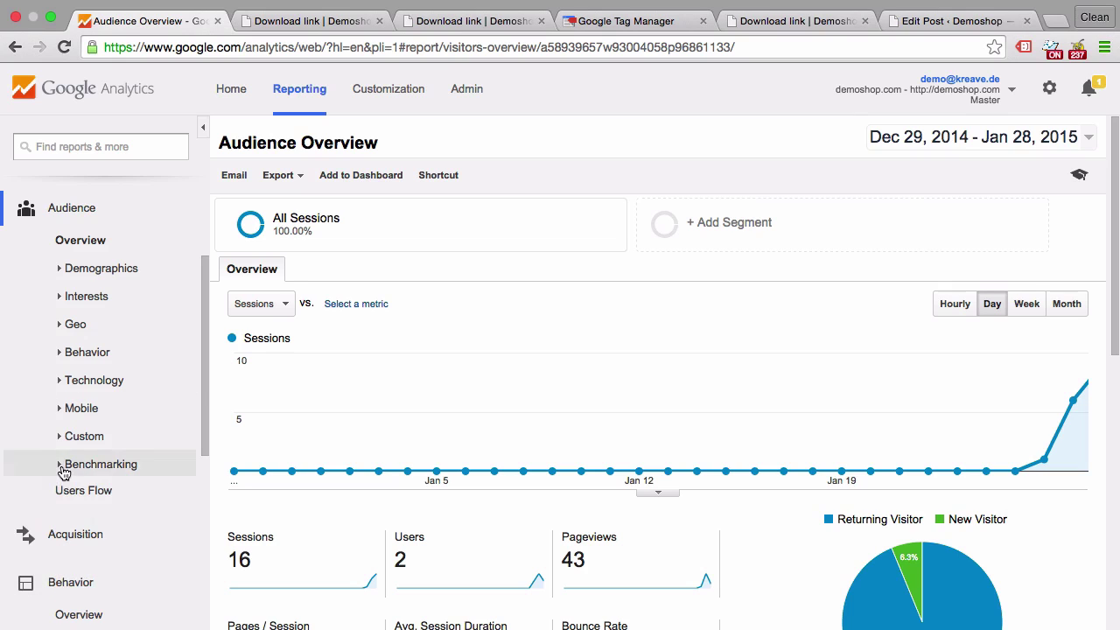
scroll(64, 468, up, 2)
click(62, 346)
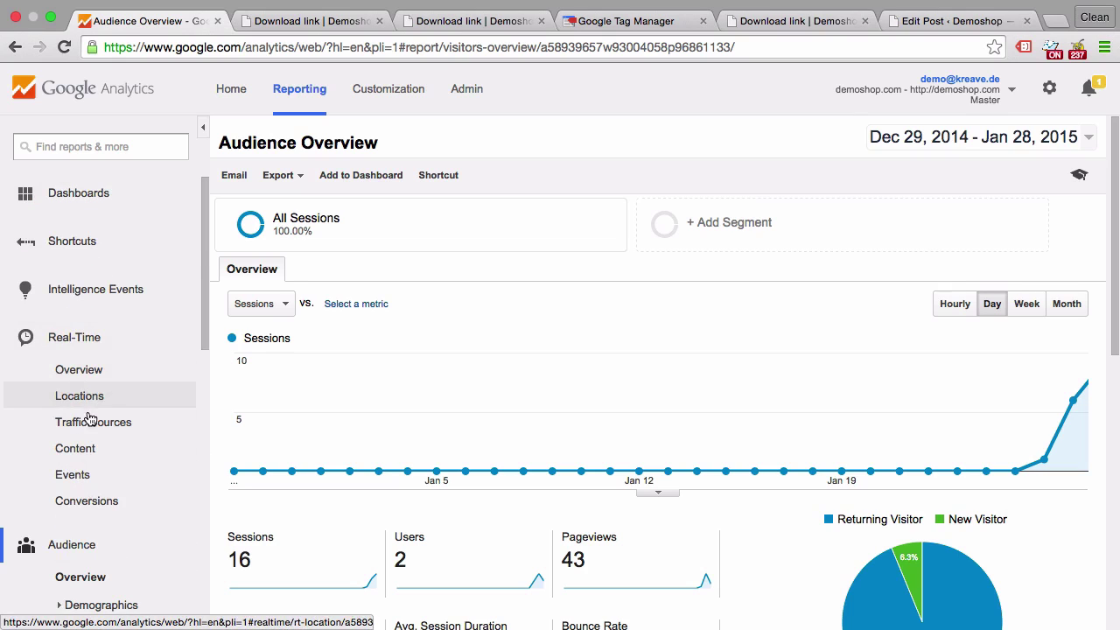
click(70, 475)
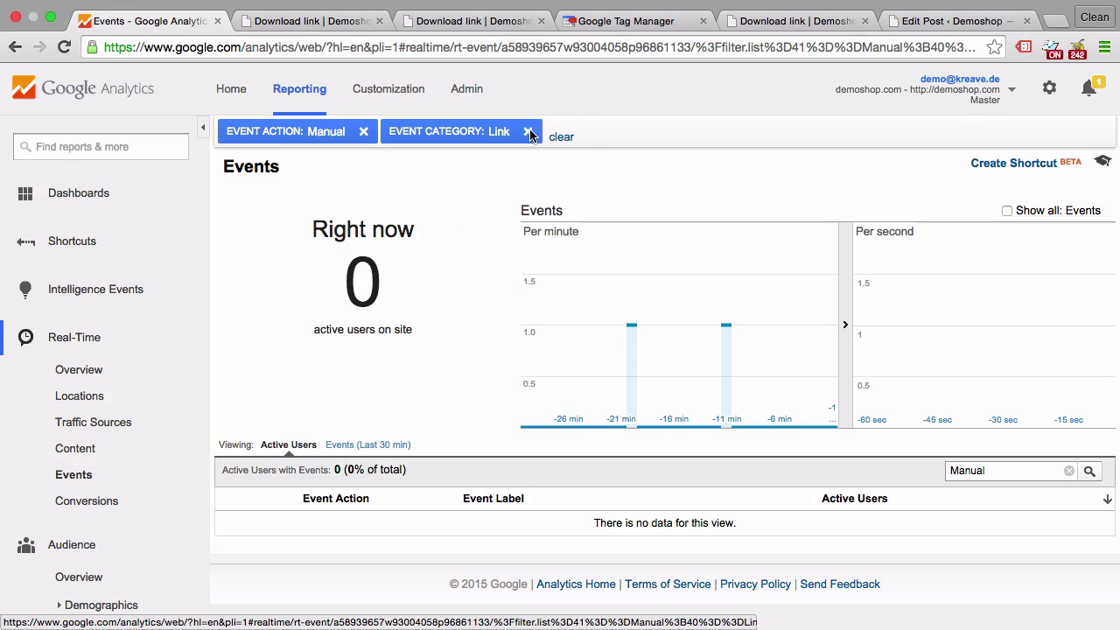
click(560, 137)
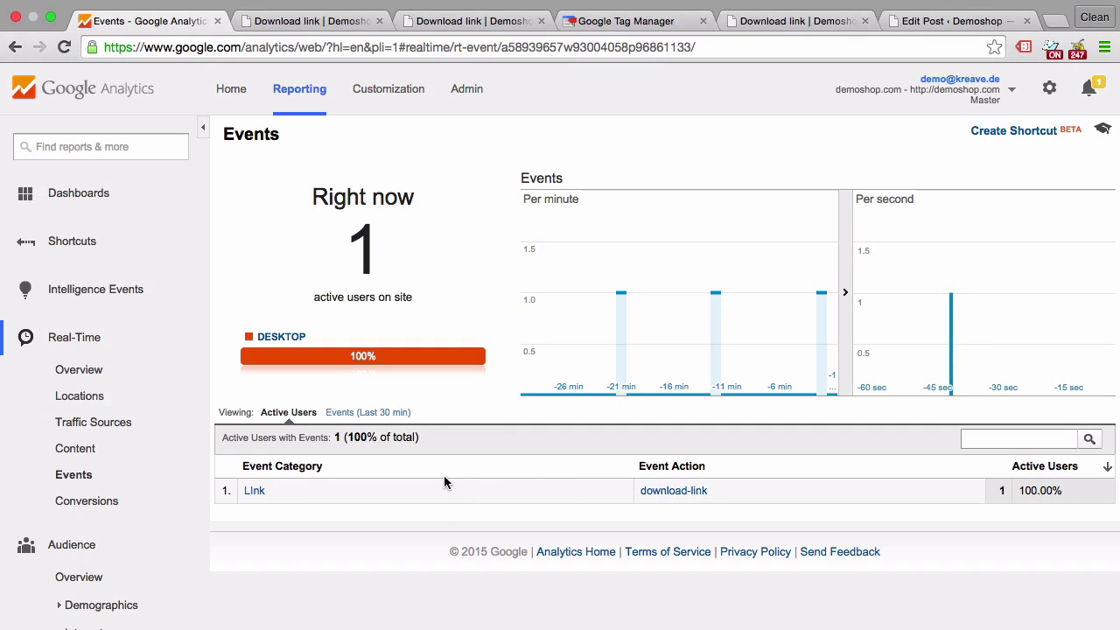
click(255, 491)
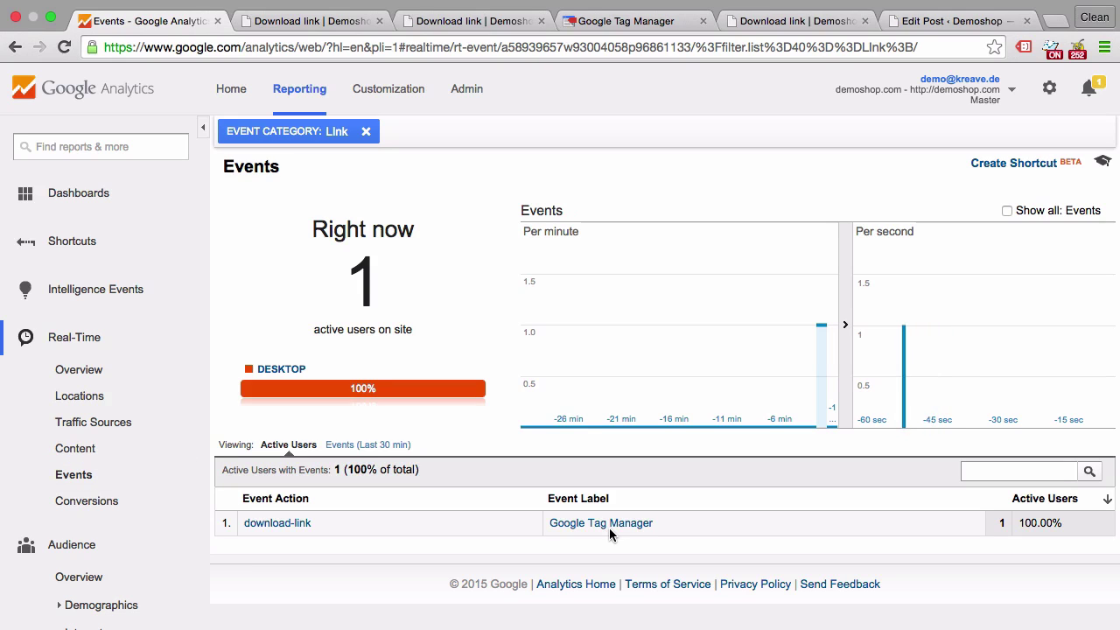
click(602, 28)
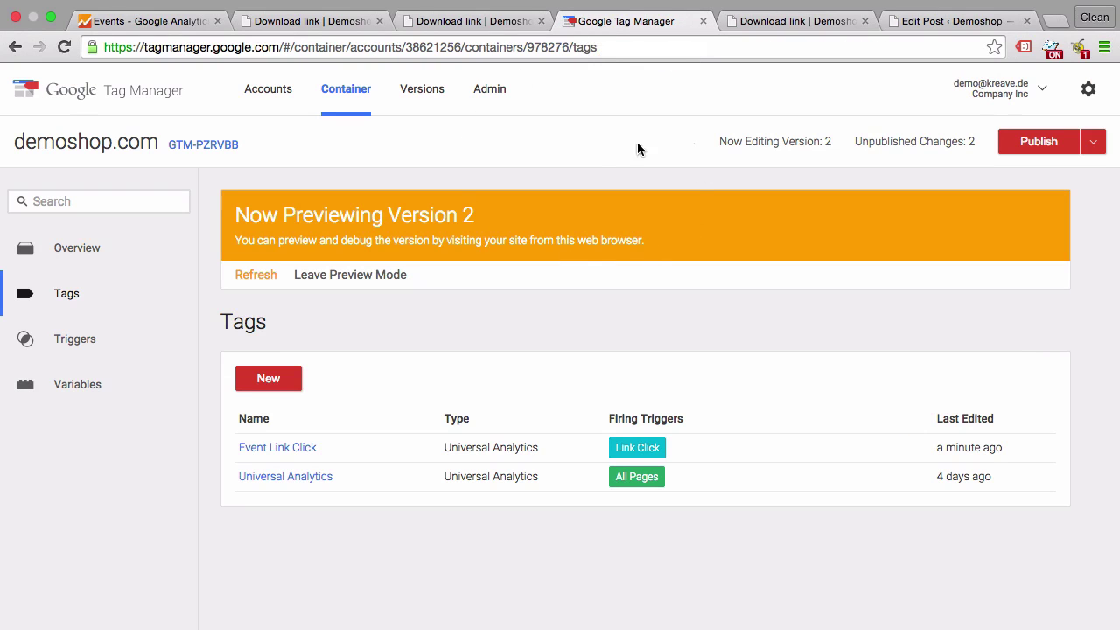
Publish the demoshop.com container changes live as Version 2 and dismiss the success message
click(1019, 145)
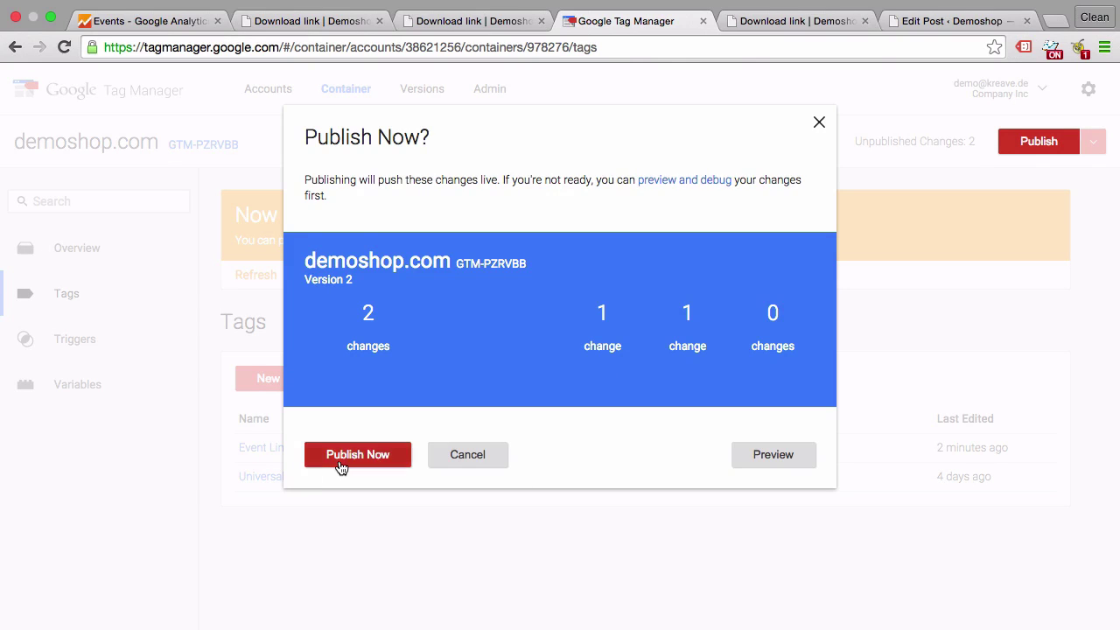
click(337, 464)
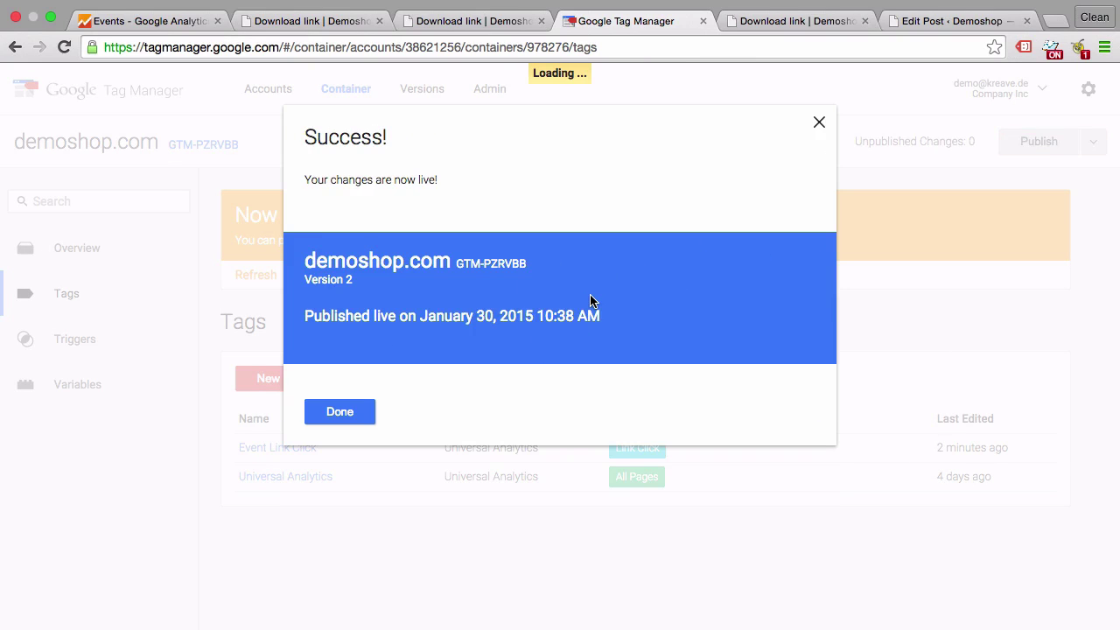
click(327, 422)
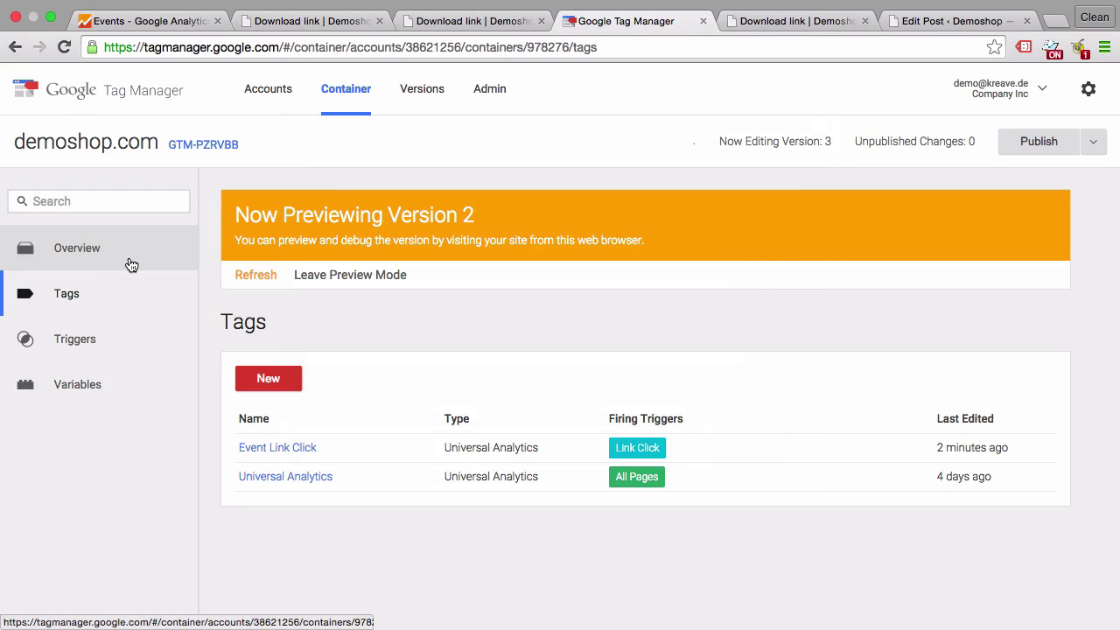
From the Triggers list, open a new trigger editor showing the event type choices
click(82, 355)
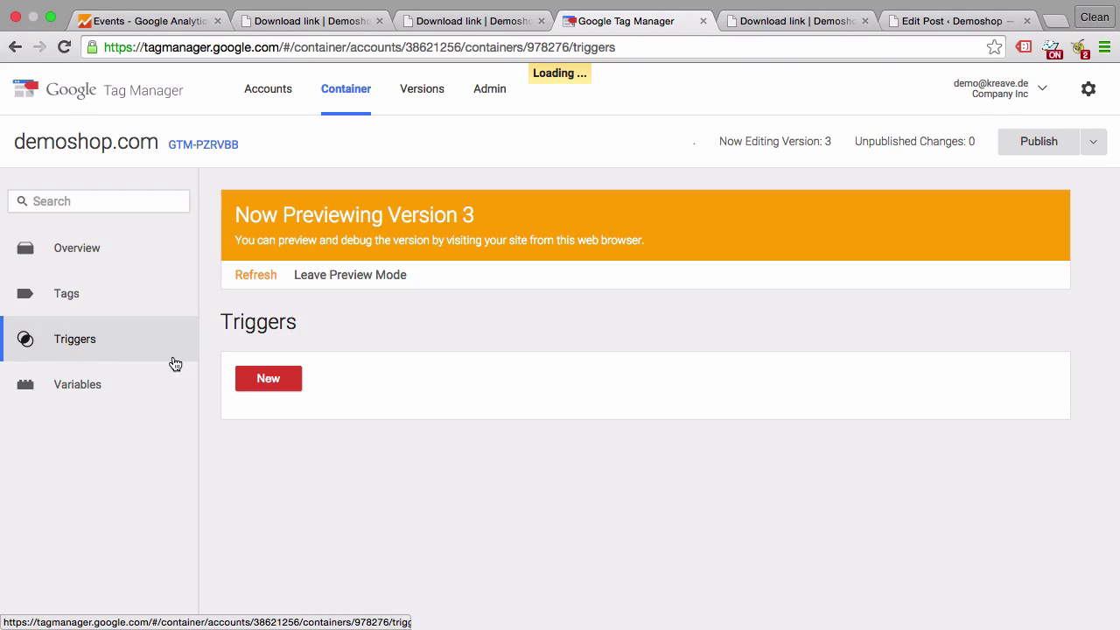
click(252, 385)
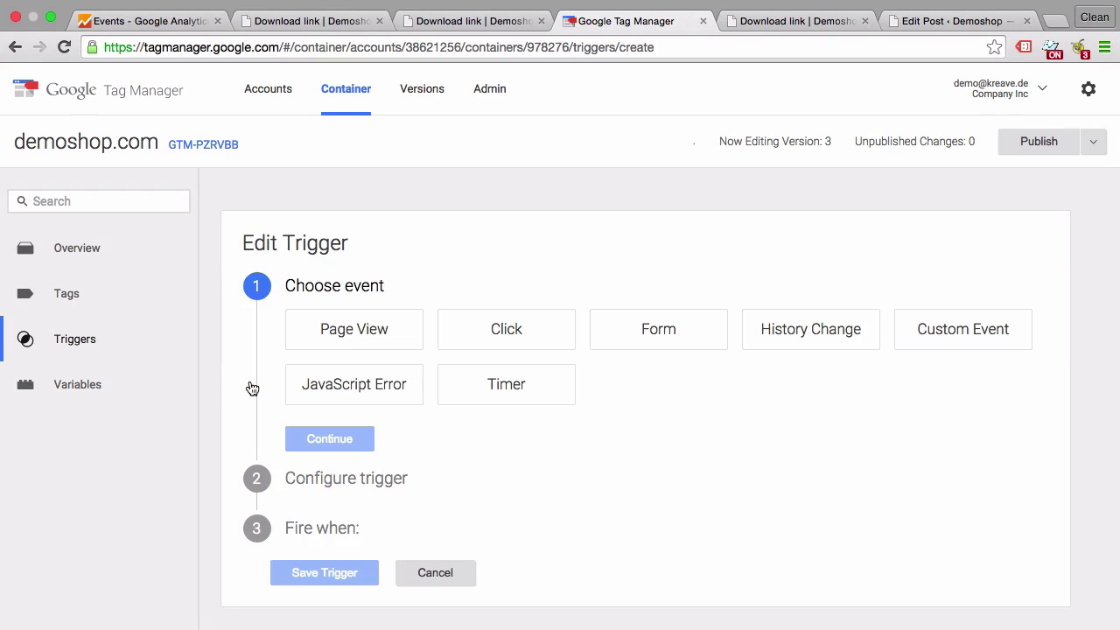